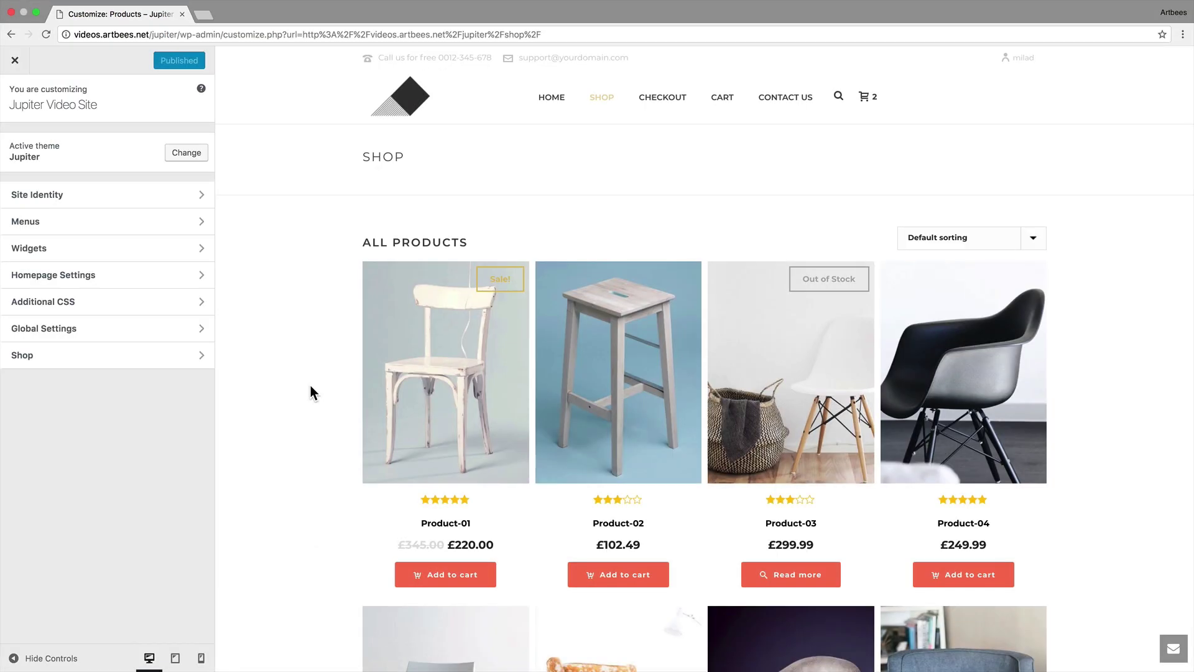
Preview Product-10 from the shop page and open the Product Page settings of the Shop section
{"action": "scroll", "coordinate": [312, 391], "scroll_direction": "down", "scroll_amount": 10}
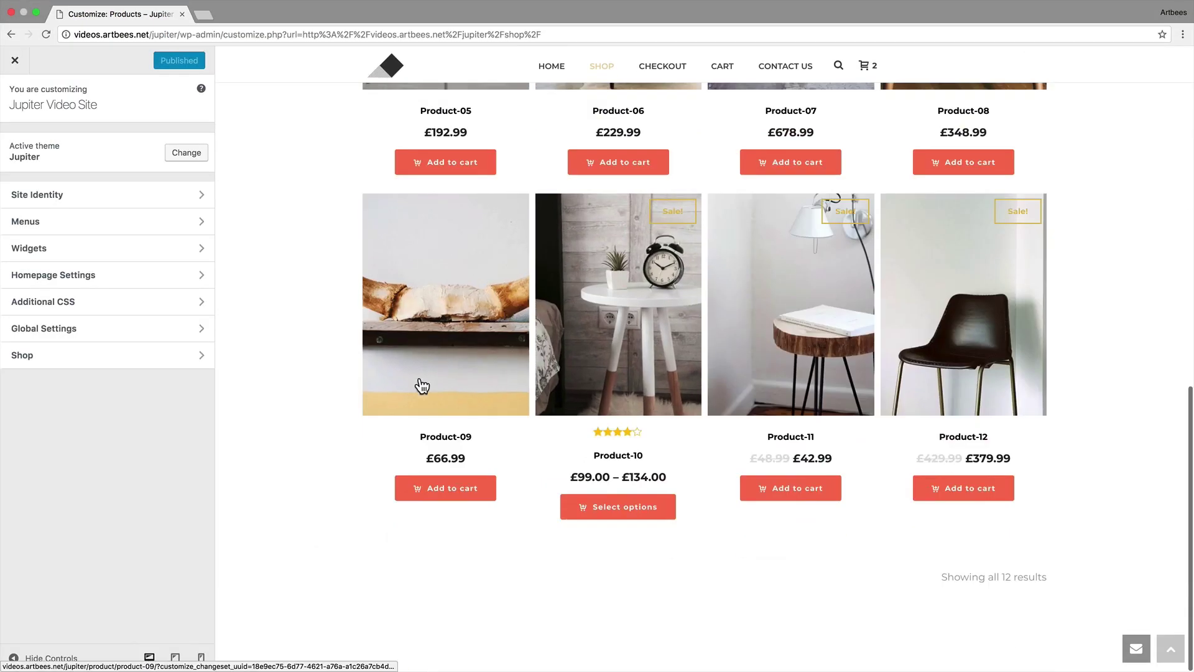
{"action": "left_click", "coordinate": [607, 362]}
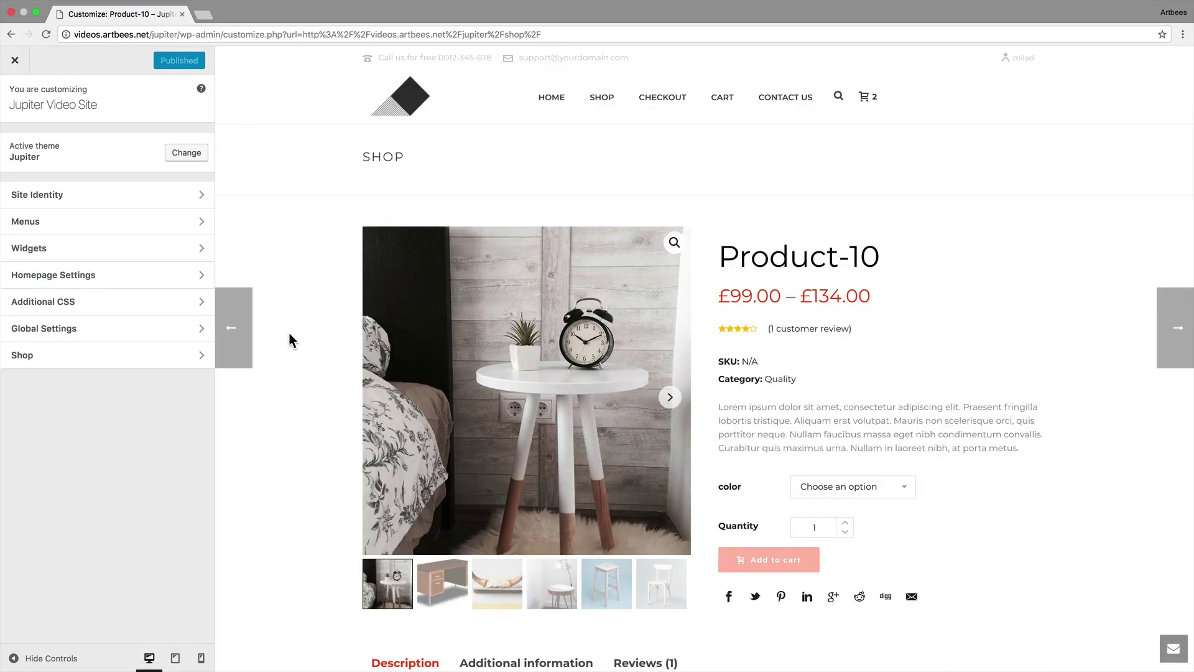
{"action": "left_click", "coordinate": [129, 352]}
{"action": "left_click", "coordinate": [125, 200]}
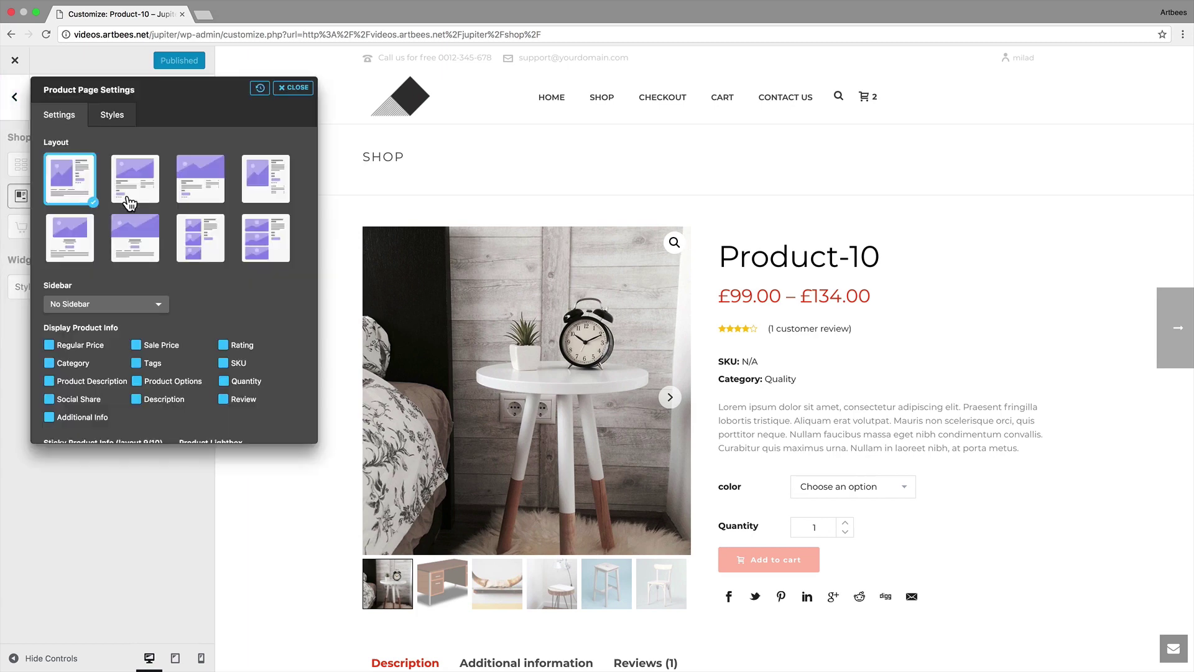
{"action": "left_click_drag", "start_coordinate": [200, 95], "coordinate": [214, 285]}
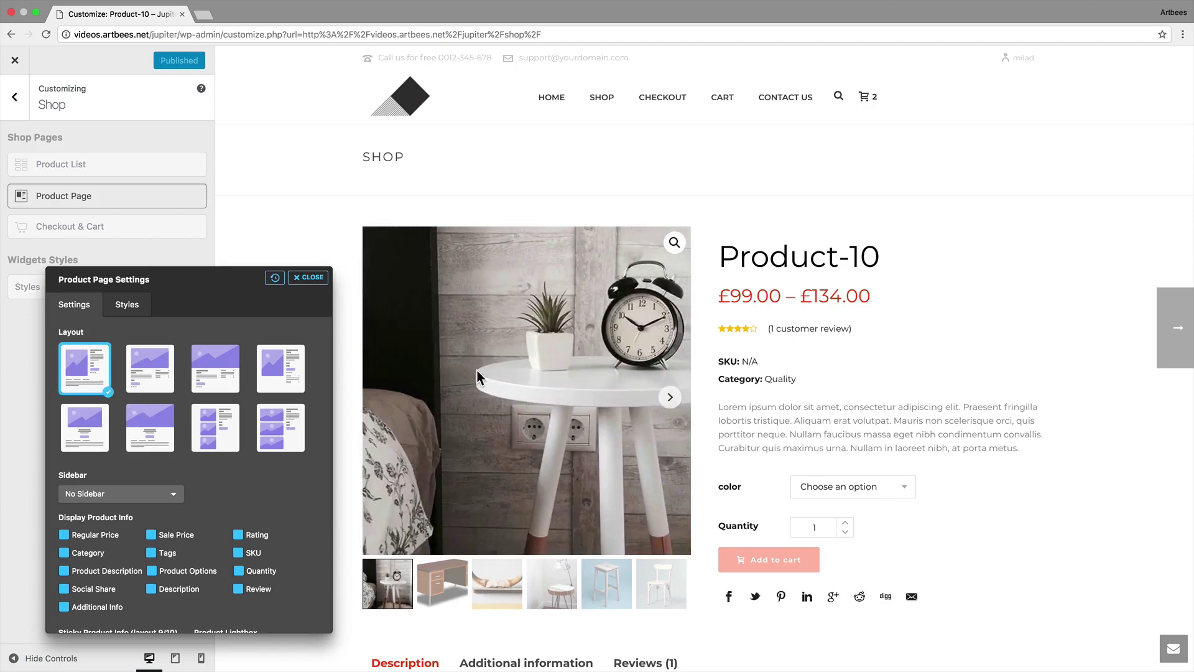
Try the fifth product page layout, with a full-width image above the info, review it, and return to the first layout
{"action": "scroll", "coordinate": [764, 375], "scroll_direction": "down", "scroll_amount": 8}
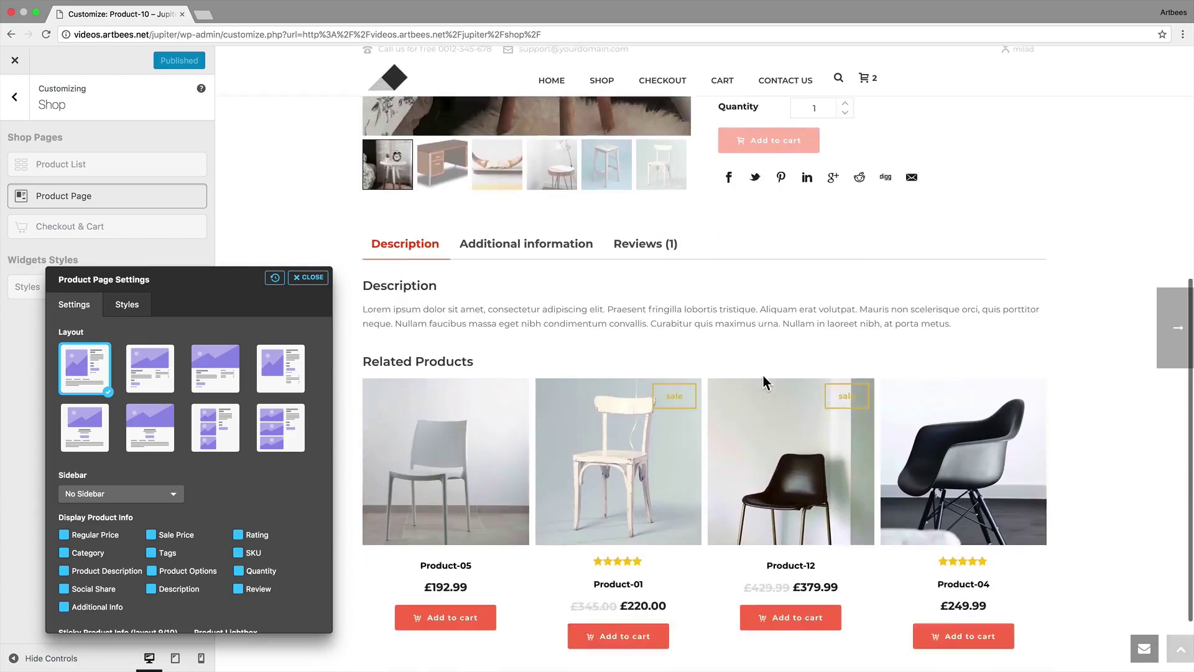
{"action": "scroll", "coordinate": [764, 382], "scroll_direction": "up", "scroll_amount": 10}
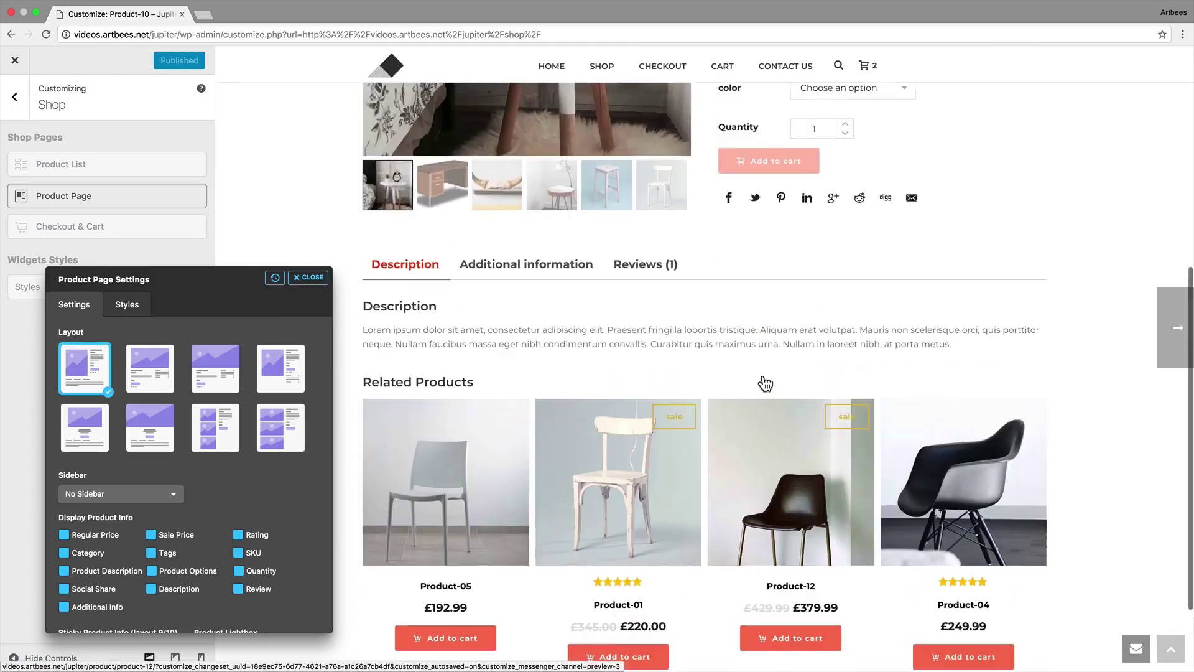
{"action": "left_click", "coordinate": [85, 424]}
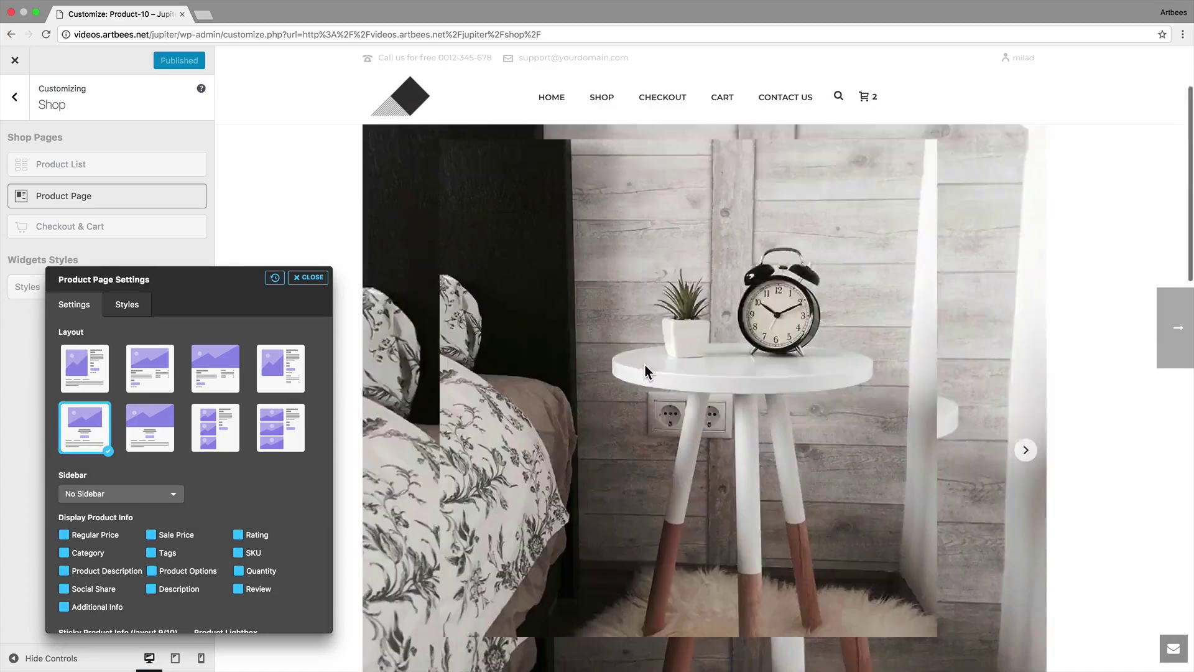
{"action": "scroll", "coordinate": [645, 367], "scroll_direction": "down", "scroll_amount": 15}
{"action": "scroll", "coordinate": [646, 372], "scroll_direction": "up", "scroll_amount": 7}
{"action": "scroll", "coordinate": [646, 372], "scroll_direction": "up", "scroll_amount": 10}
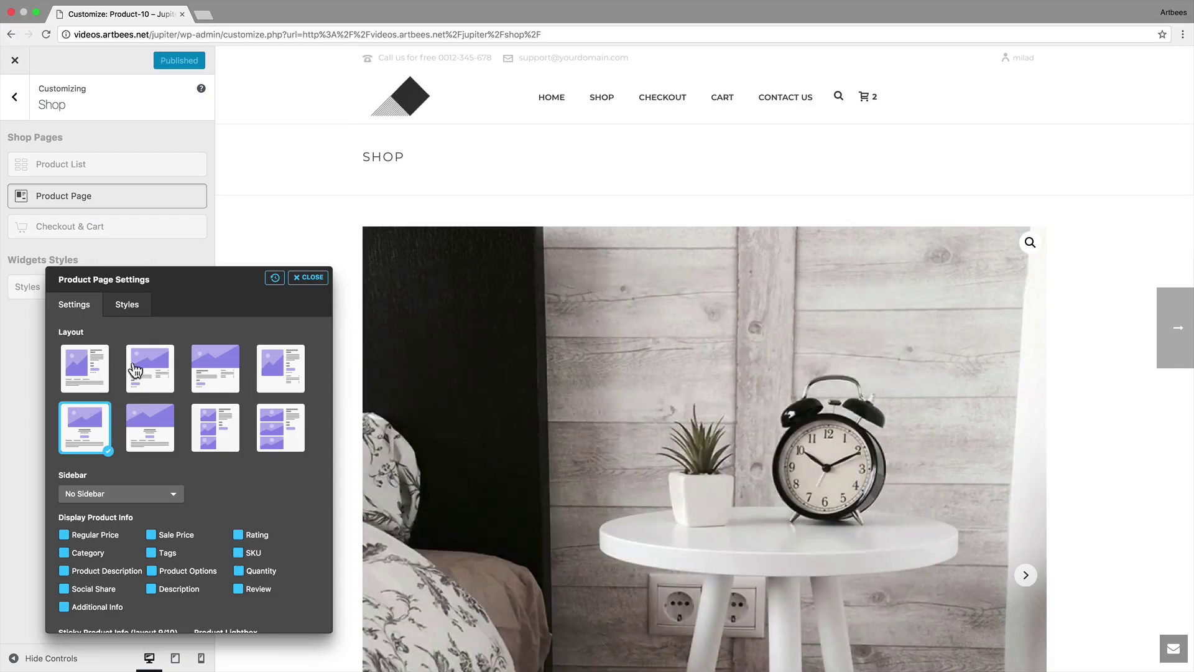
{"action": "left_click", "coordinate": [83, 364]}
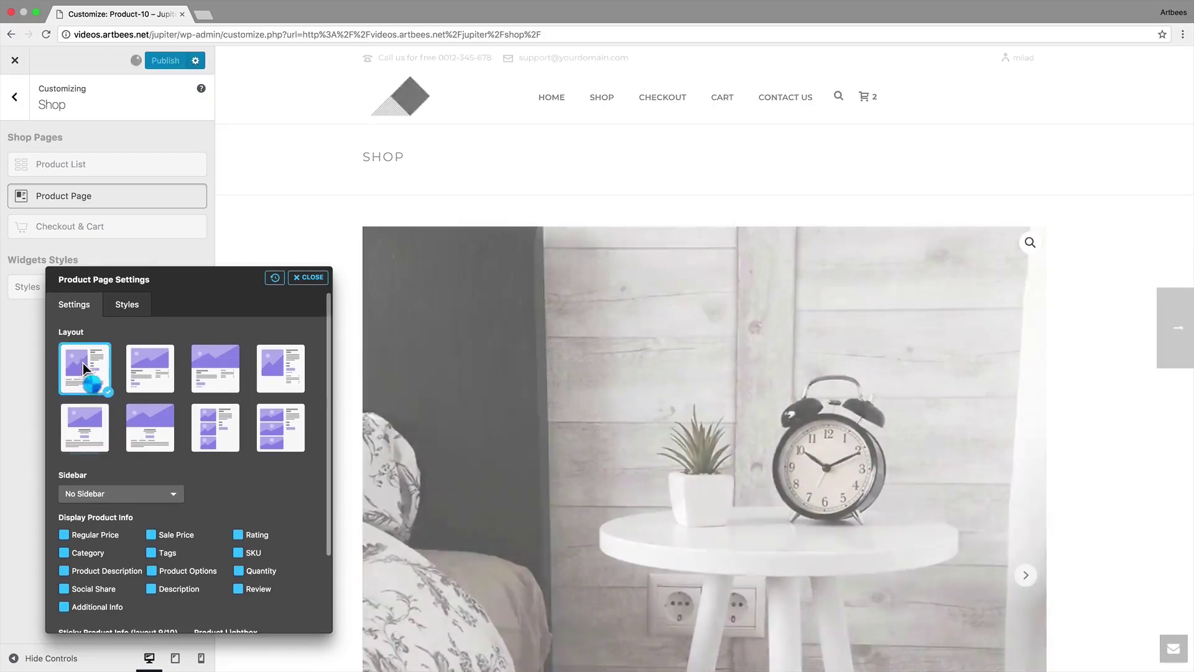
View the product page's Sidebar options and expand the Woocommerce Single Widget Area on the dashboard's Widgets page
{"action": "left_click", "coordinate": [115, 493]}
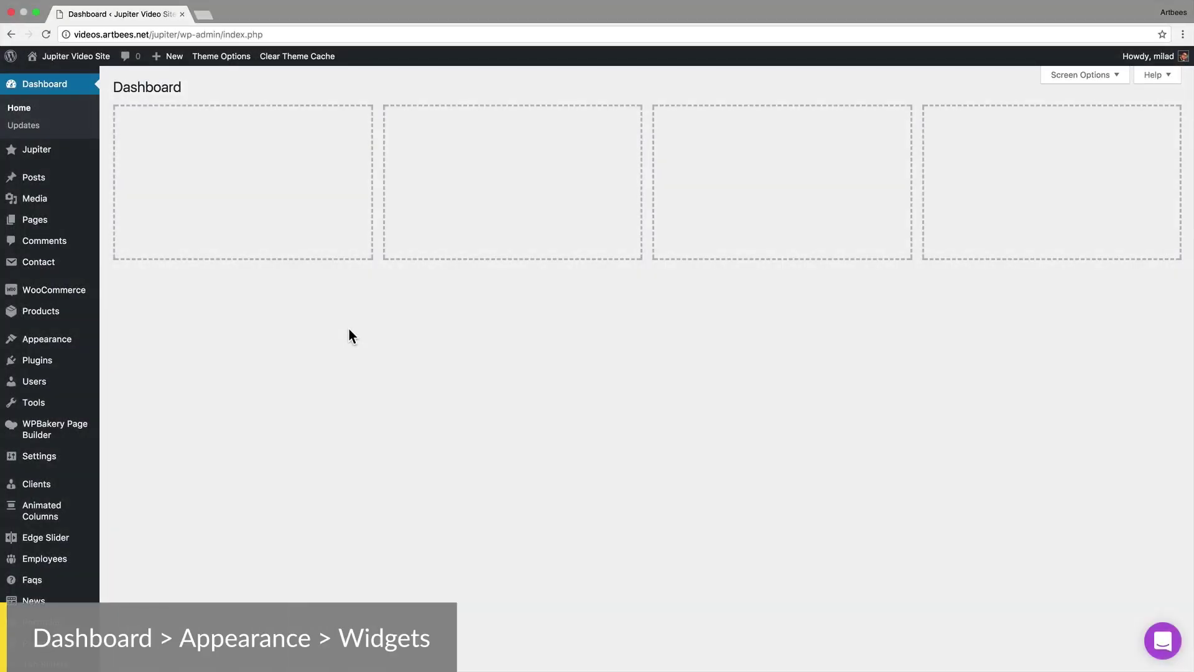
{"action": "mouse_move", "coordinate": [40, 340]}
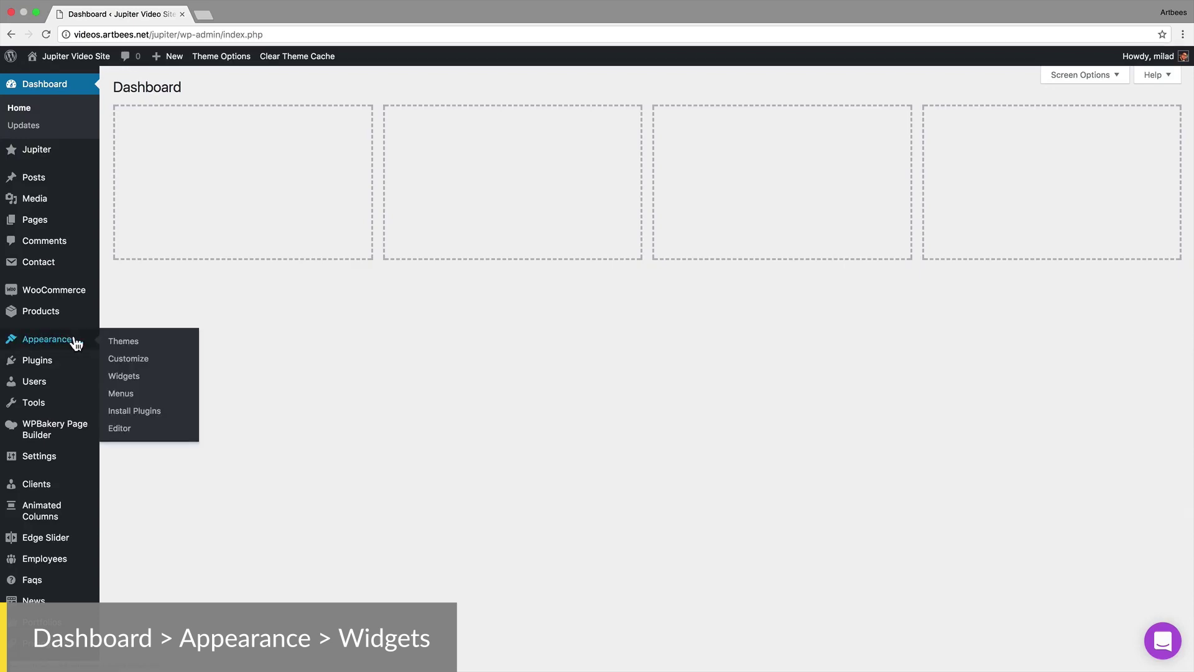
{"action": "left_click", "coordinate": [129, 379]}
{"action": "scroll", "coordinate": [133, 384], "scroll_direction": "down", "scroll_amount": 5}
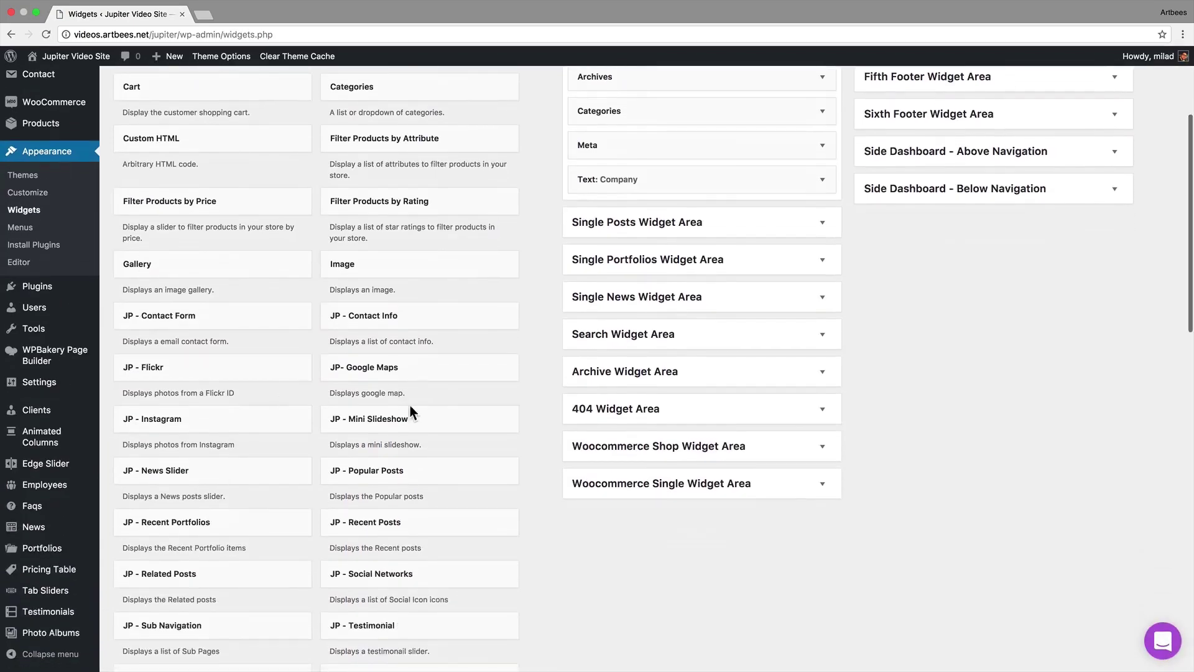
{"action": "left_click", "coordinate": [589, 491]}
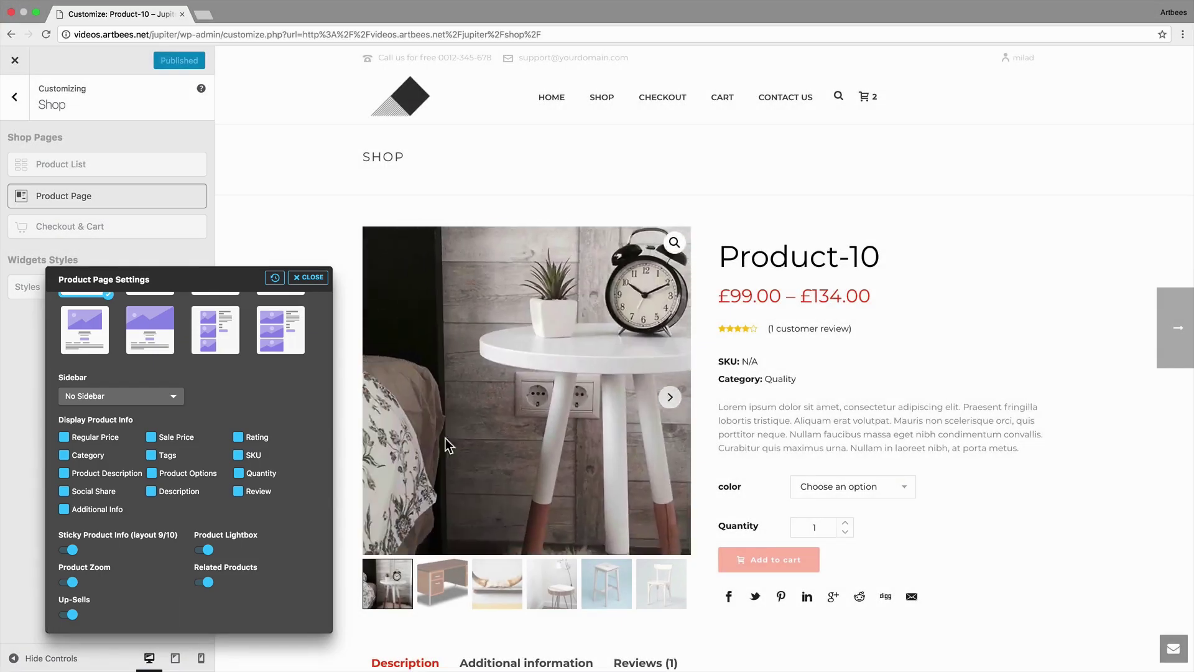
Hide the SKU from the displayed product info and publish the change
{"action": "left_click", "coordinate": [237, 455]}
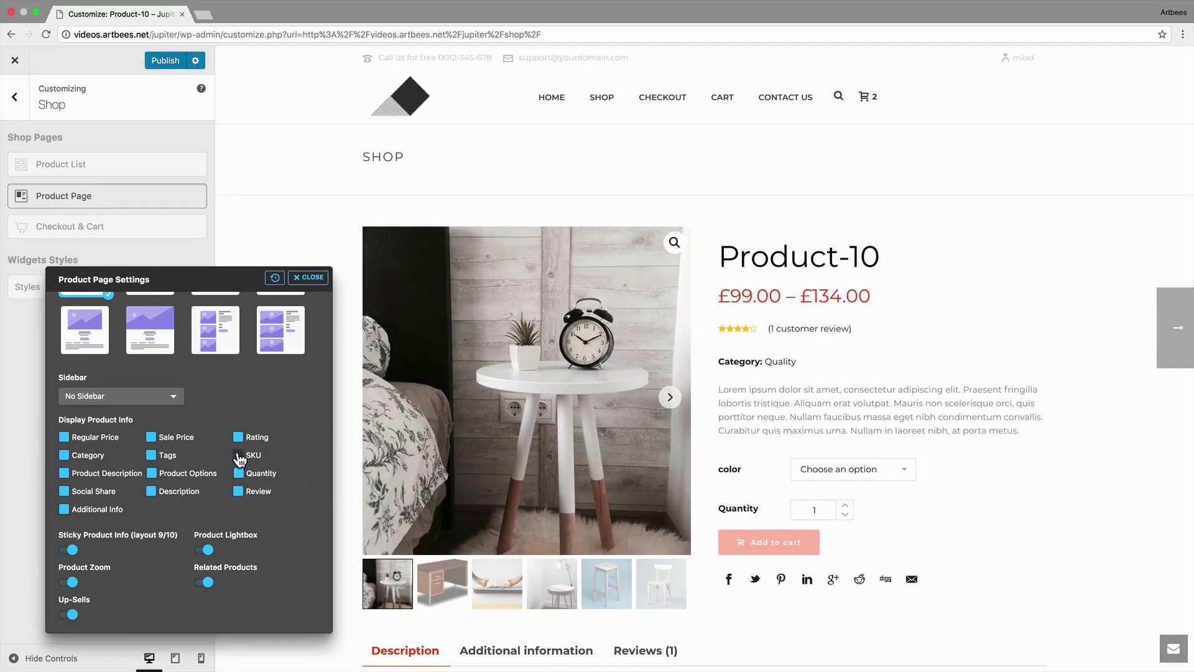
{"action": "left_click", "coordinate": [163, 61]}
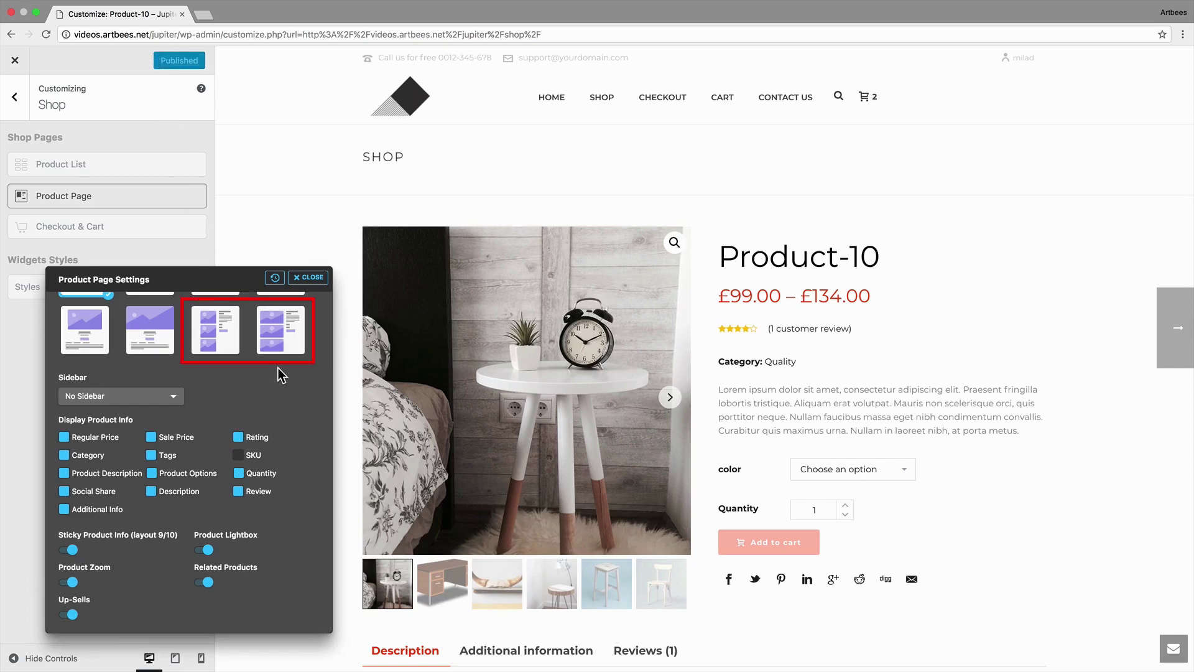
Try the seventh product page layout, with stacked images beside the product info, and review how the info follows the page
{"action": "left_click", "coordinate": [212, 347]}
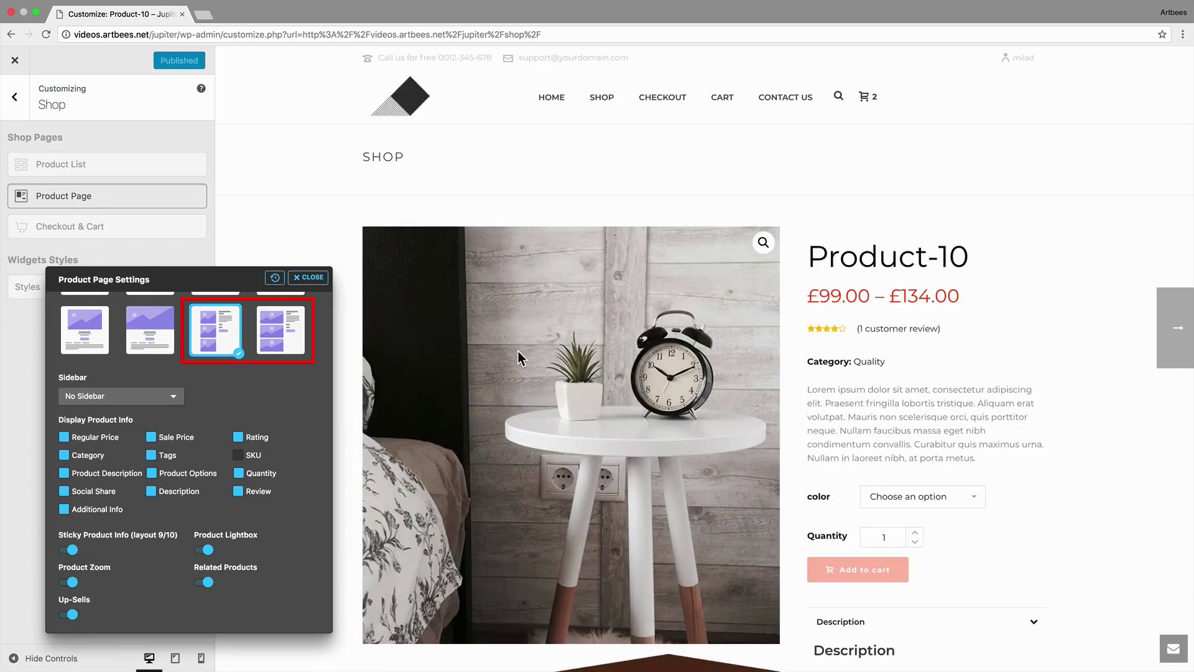
{"action": "scroll", "coordinate": [518, 351], "scroll_direction": "down", "scroll_amount": 20}
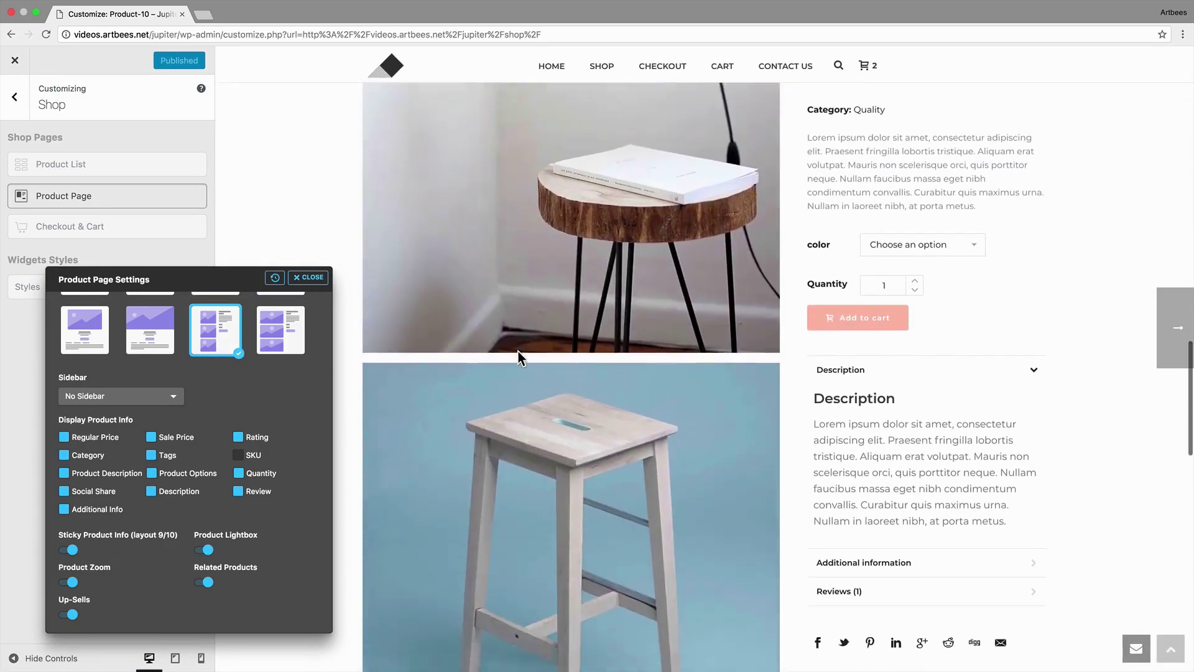
{"action": "scroll", "coordinate": [517, 355], "scroll_direction": "up", "scroll_amount": 14}
{"action": "scroll", "coordinate": [518, 350], "scroll_direction": "up", "scroll_amount": 8}
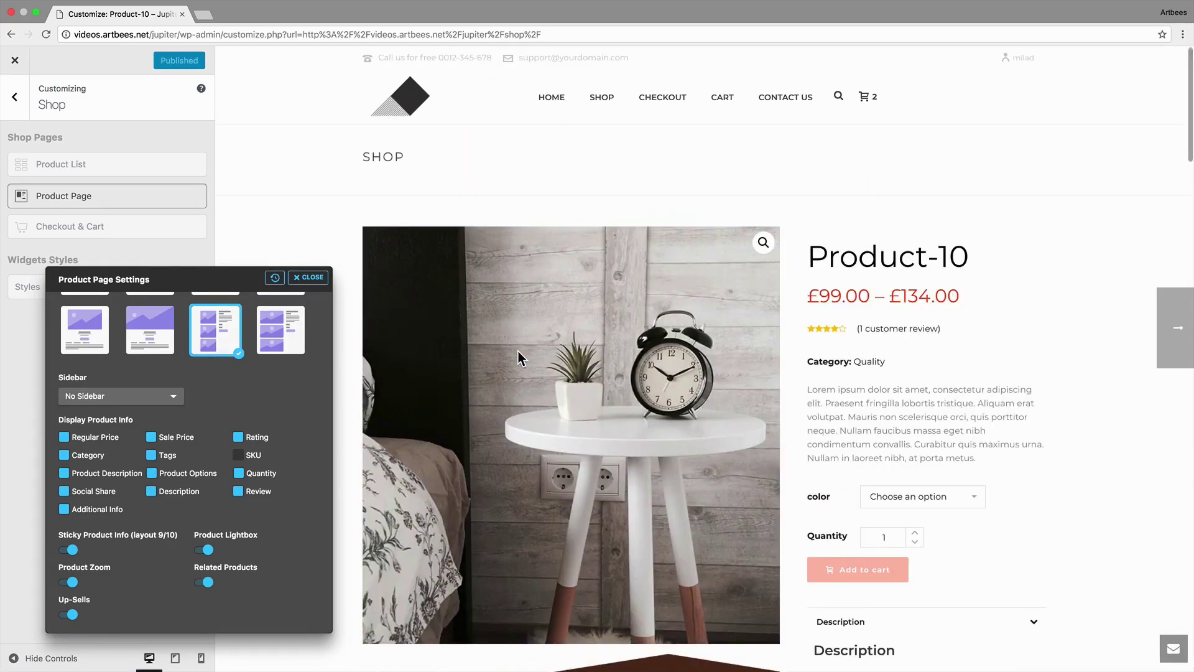
Turn off Sticky Product Info, check the product page preview, and apply the first layout
{"action": "left_click", "coordinate": [68, 550]}
{"action": "scroll", "coordinate": [682, 489], "scroll_direction": "down", "scroll_amount": 12}
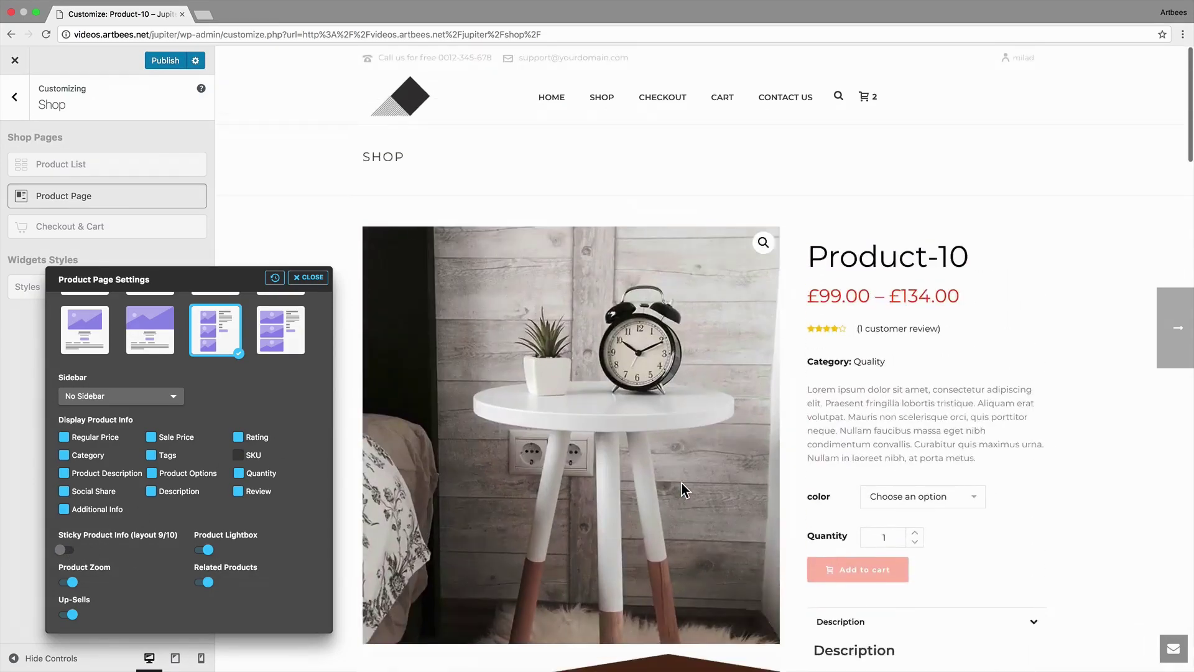
{"action": "scroll", "coordinate": [248, 398], "scroll_direction": "up", "scroll_amount": 3}
{"action": "left_click", "coordinate": [97, 383]}
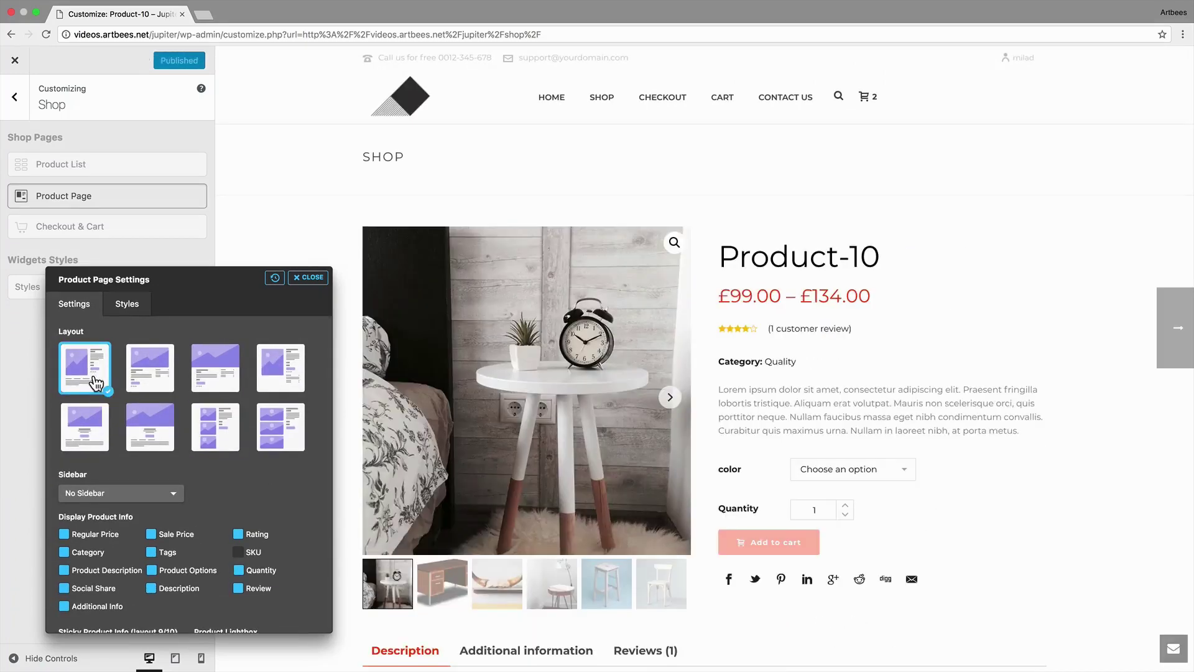
Check the enlarged product image in its lightbox, and turn off Product Lightbox and Product Zoom
{"action": "scroll", "coordinate": [97, 383], "scroll_direction": "down", "scroll_amount": 3}
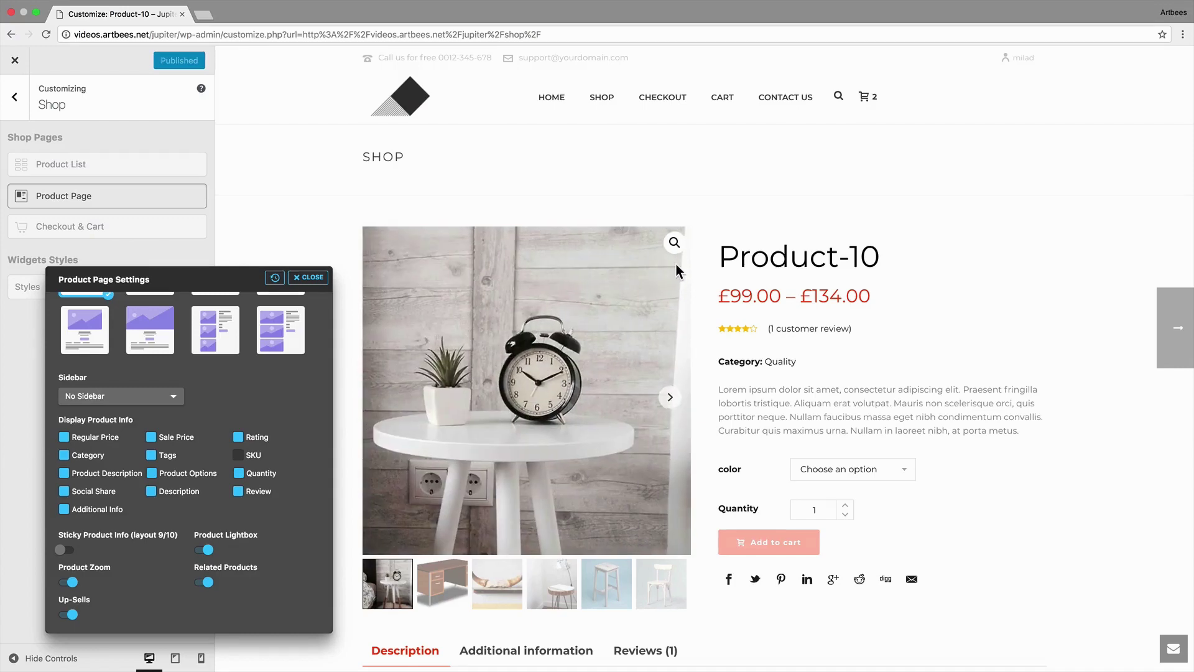
{"action": "left_click", "coordinate": [675, 244]}
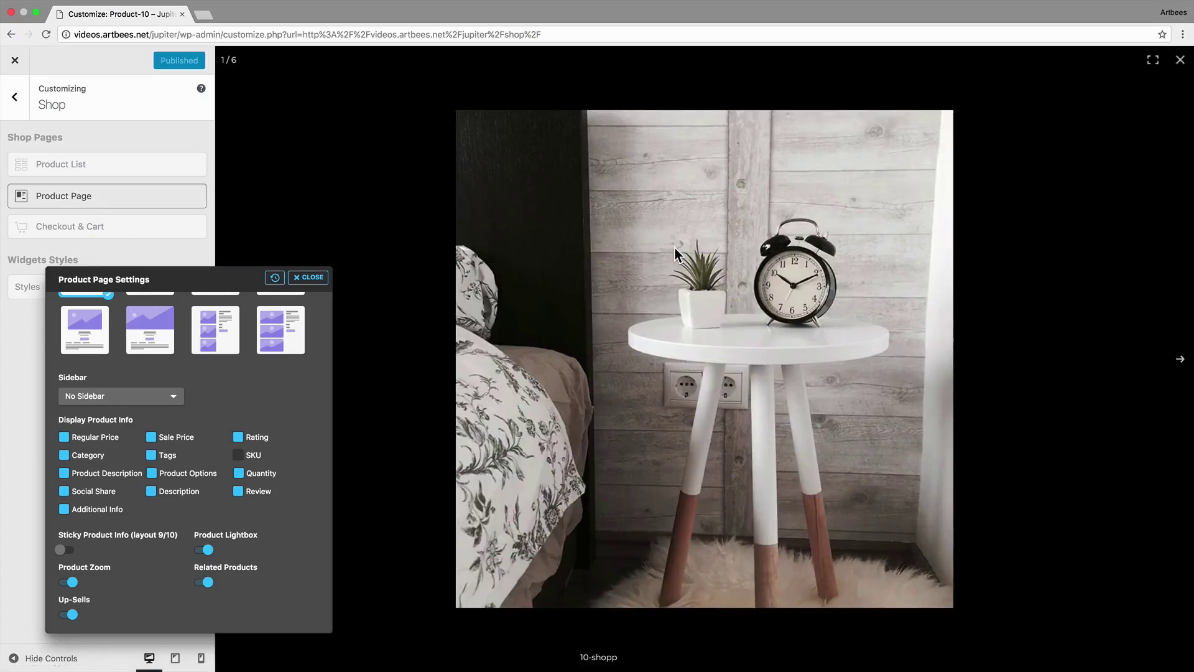
{"action": "left_click", "coordinate": [674, 248]}
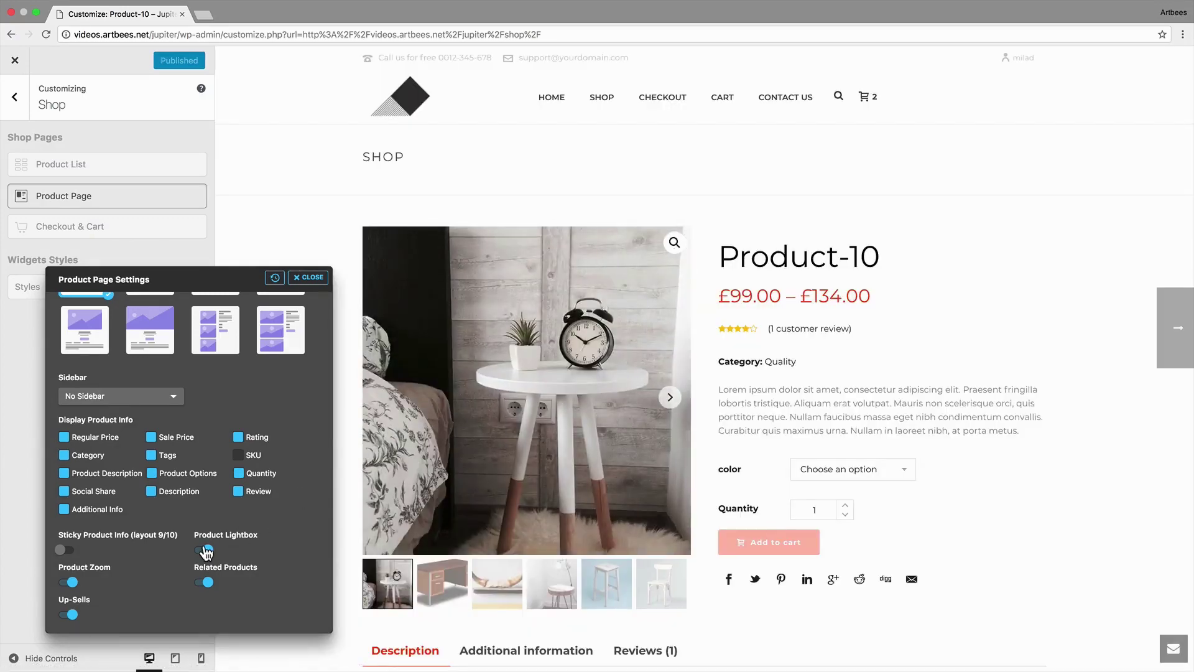
{"action": "left_click", "coordinate": [201, 549]}
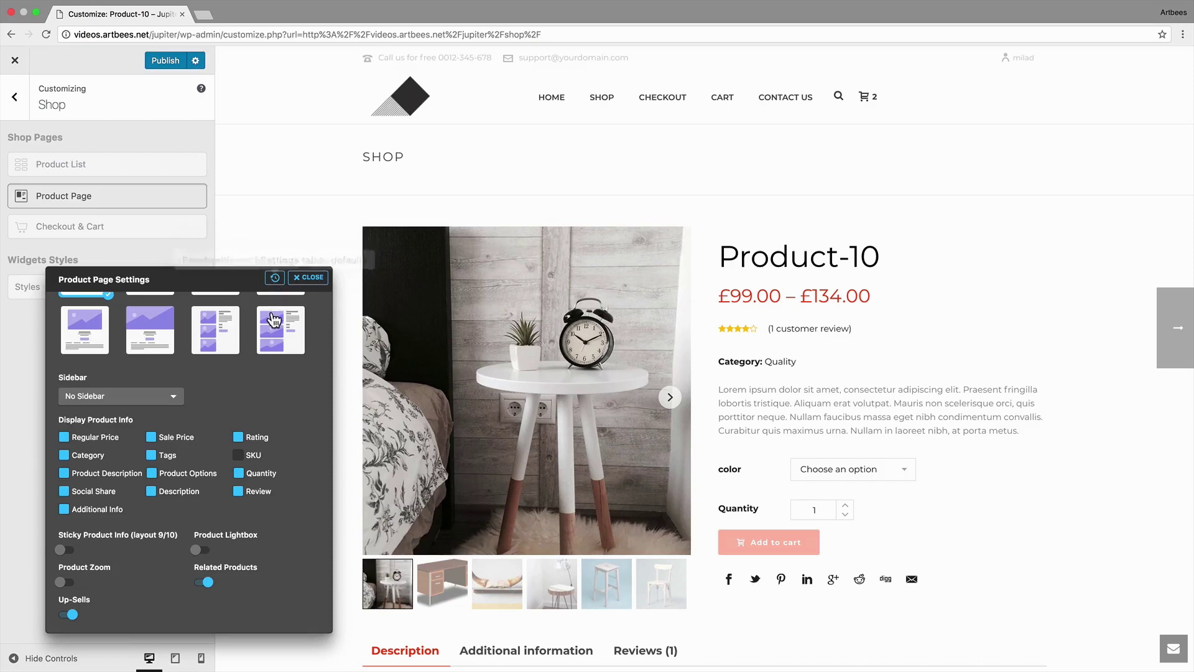
Open the Image style settings for the product page
{"action": "scroll", "coordinate": [258, 330], "scroll_direction": "up", "scroll_amount": 3}
{"action": "left_click", "coordinate": [136, 309]}
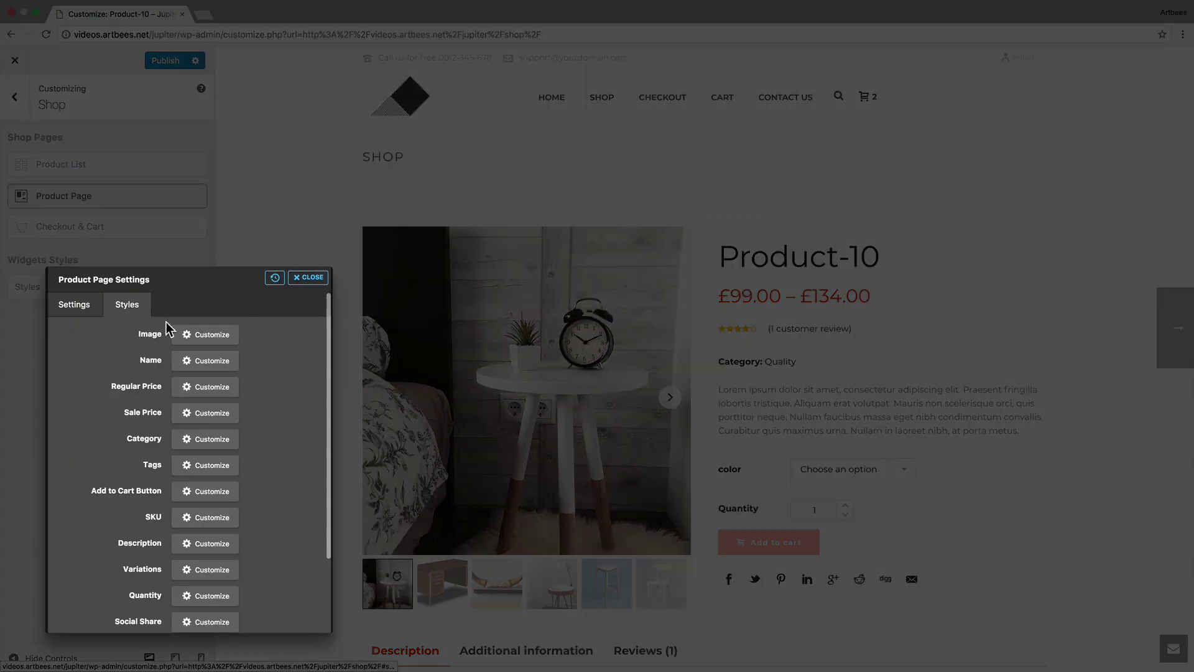
{"action": "left_click", "coordinate": [207, 337]}
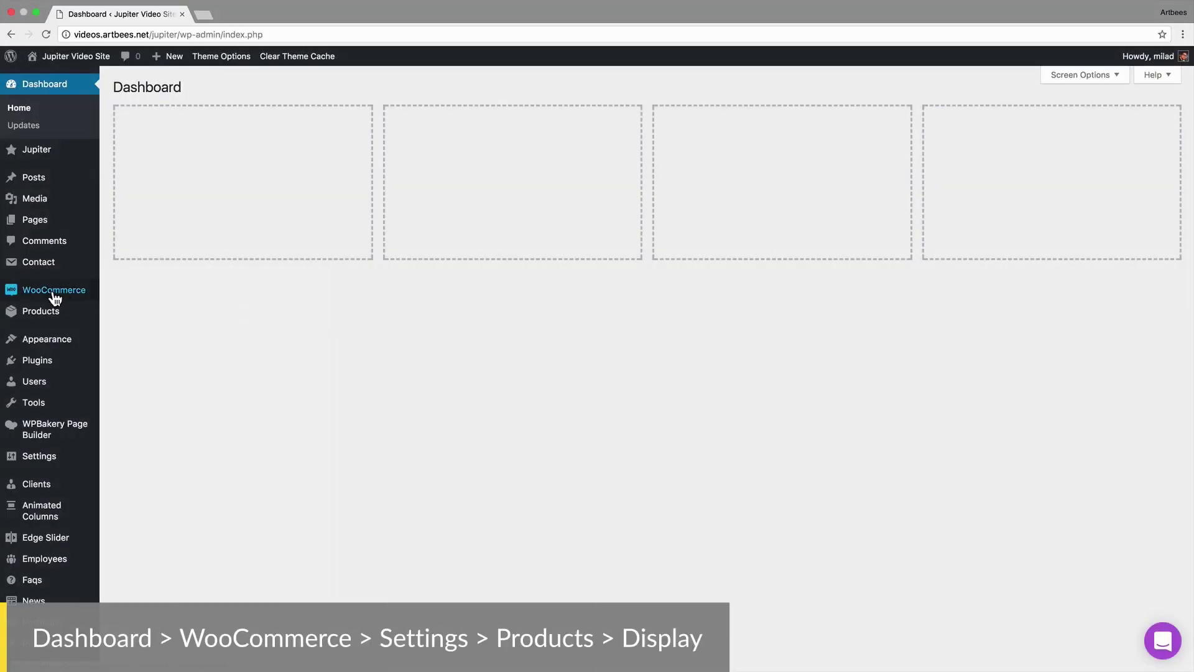
Open the Display options of the Products settings in WooCommerce from the dashboard
{"action": "mouse_move", "coordinate": [55, 299]}
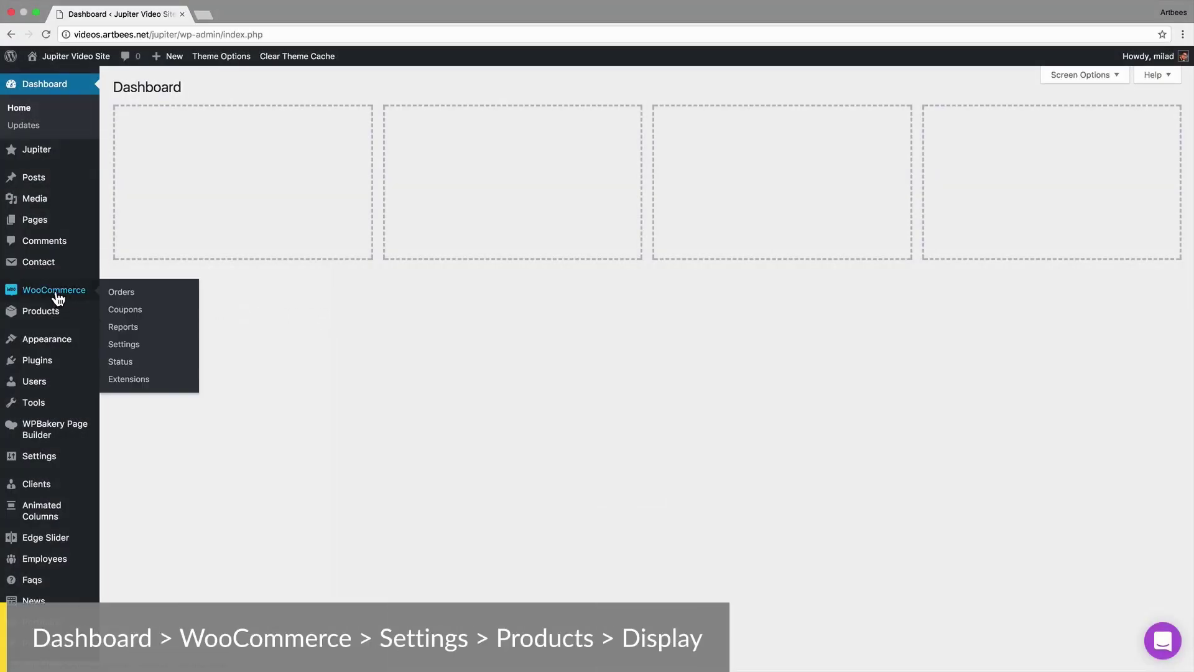
{"action": "left_click", "coordinate": [148, 342]}
{"action": "left_click", "coordinate": [190, 96]}
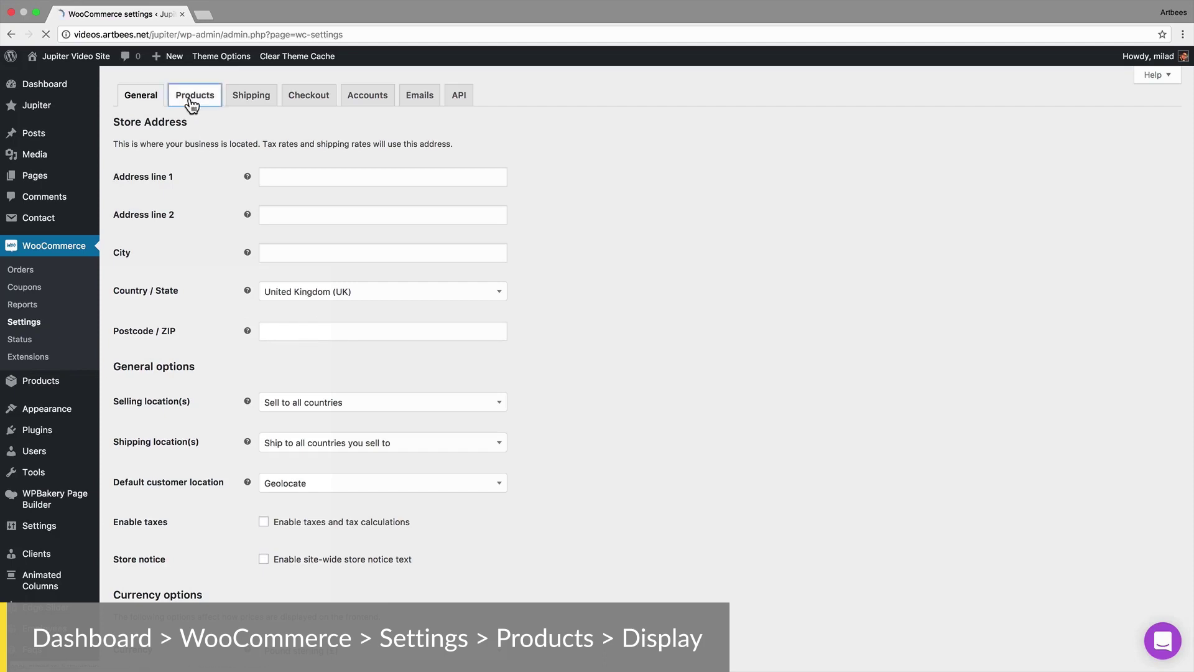
{"action": "left_click", "coordinate": [167, 118]}
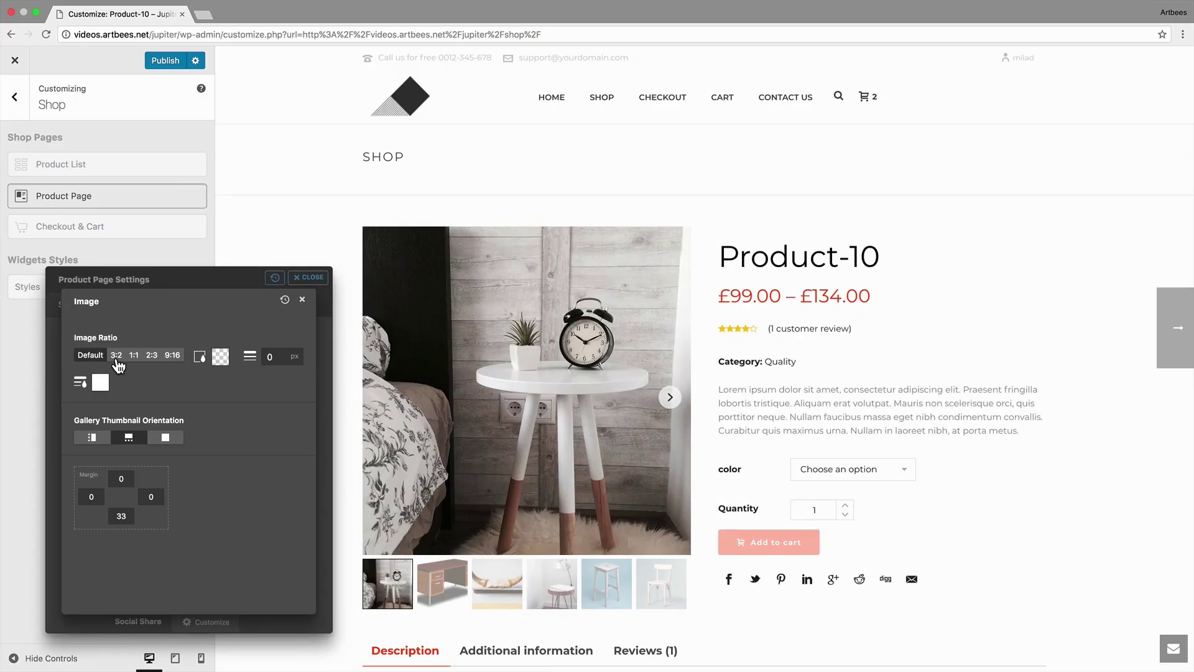
Set the product image ratio to 3:2 and its background colour to #aaeaff, and preview the gallery's second image
{"action": "left_click", "coordinate": [116, 356]}
{"action": "left_click", "coordinate": [221, 358]}
{"action": "left_click_drag", "start_coordinate": [208, 413], "coordinate": [211, 424]}
{"action": "left_click", "coordinate": [141, 375]}
{"action": "left_click_drag", "start_coordinate": [187, 472], "coordinate": [236, 482]}
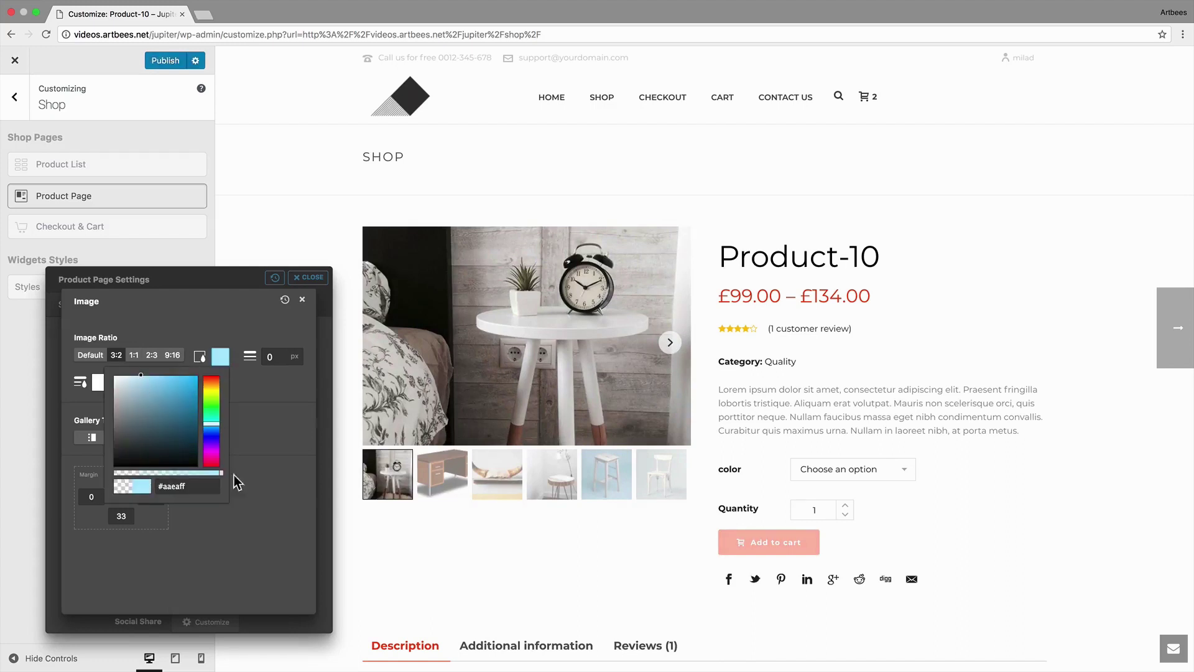
{"action": "left_click", "coordinate": [671, 343]}
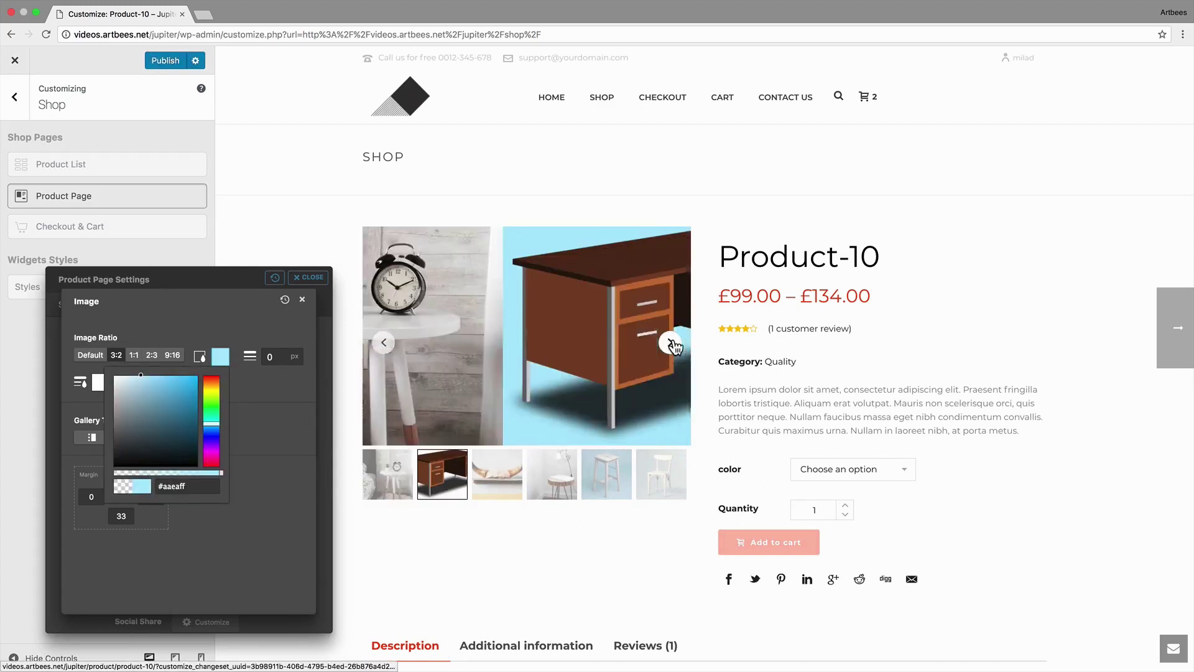
Give the product image a 13 px border in pink
{"action": "left_click", "coordinate": [269, 356]}
{"action": "type", "text": "13"}
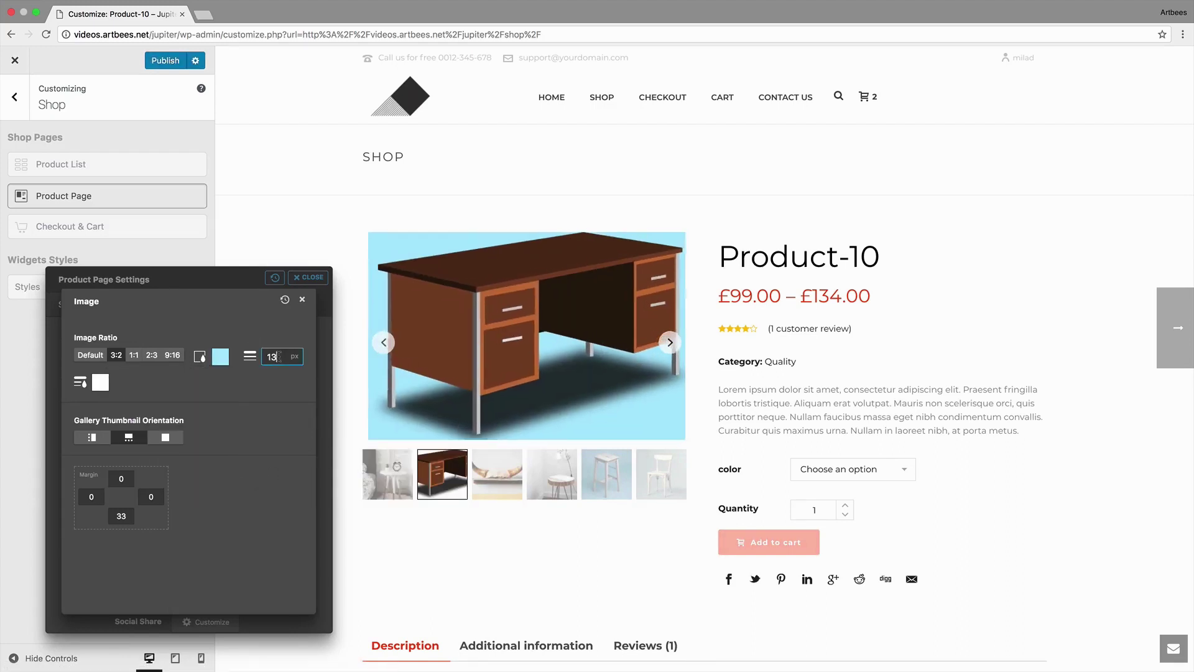
{"action": "left_click", "coordinate": [99, 383]}
{"action": "left_click", "coordinate": [135, 408]}
{"action": "left_click", "coordinate": [244, 434]}
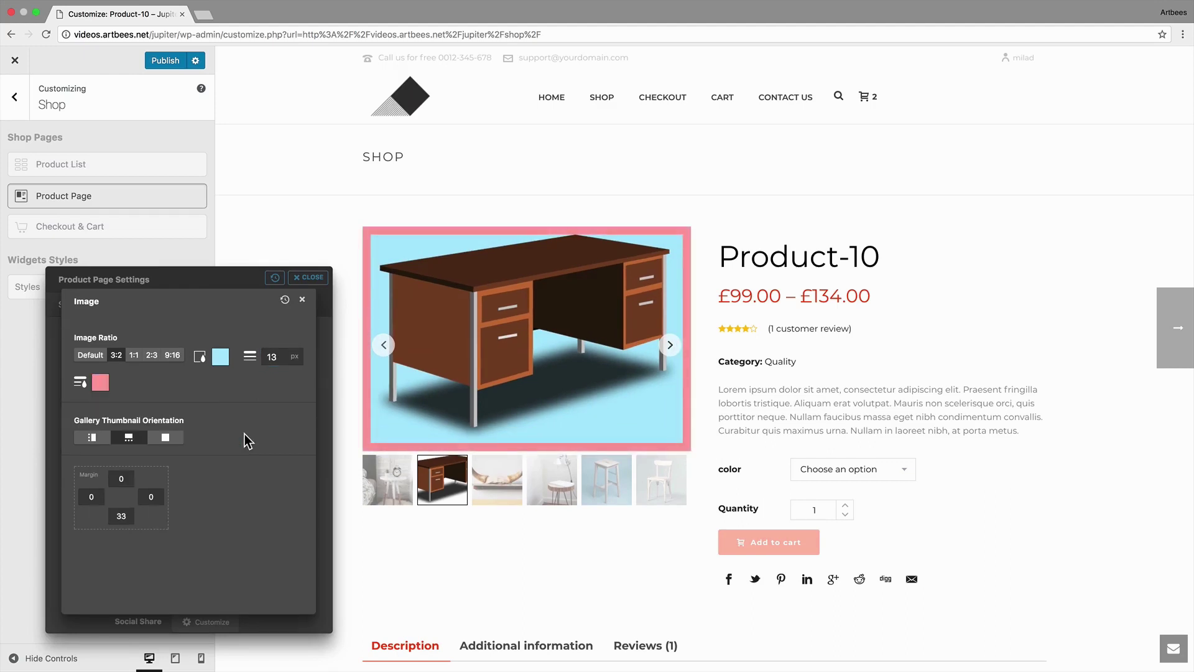
Set the gallery thumbnails to a vertical column beside the main image and close the Image style settings
{"action": "left_click", "coordinate": [81, 439]}
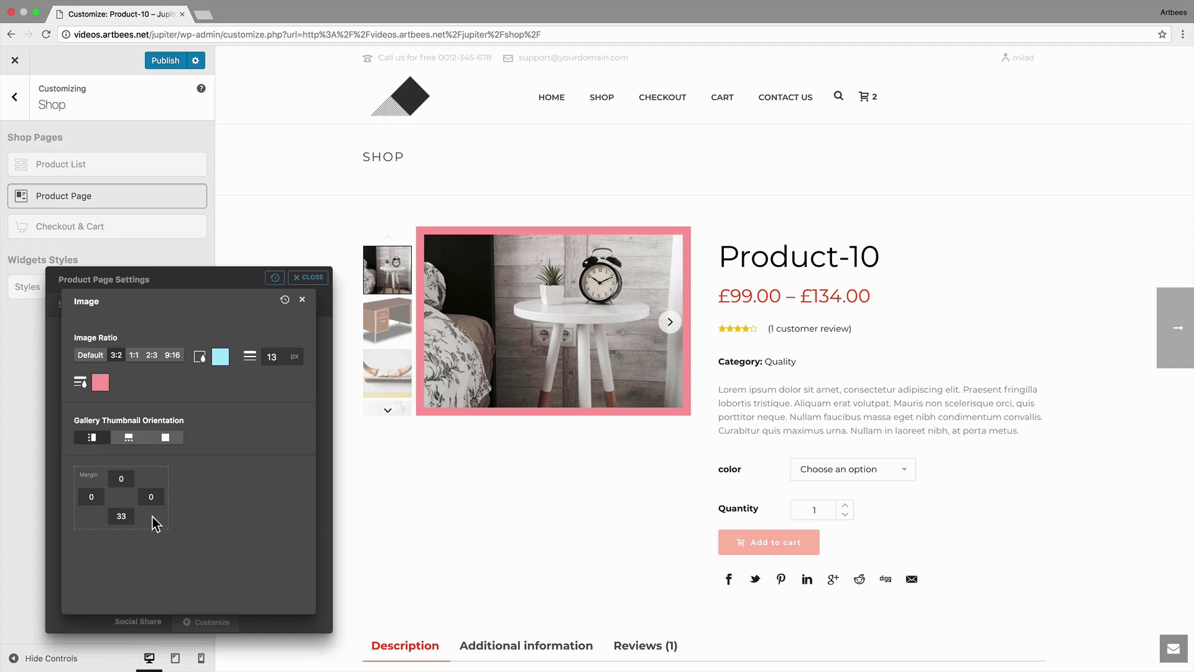
{"action": "left_click", "coordinate": [302, 300]}
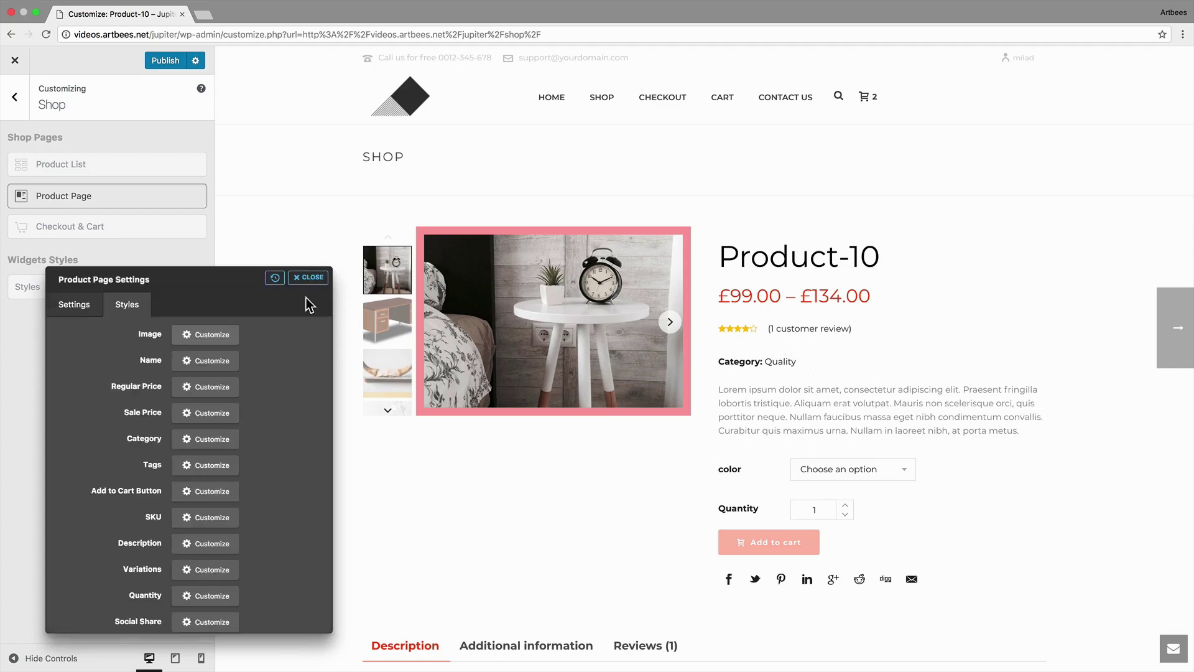
Set the product name's font size to 63 px and its text colour to blue, closing the Name style settings
{"action": "left_click", "coordinate": [222, 361]}
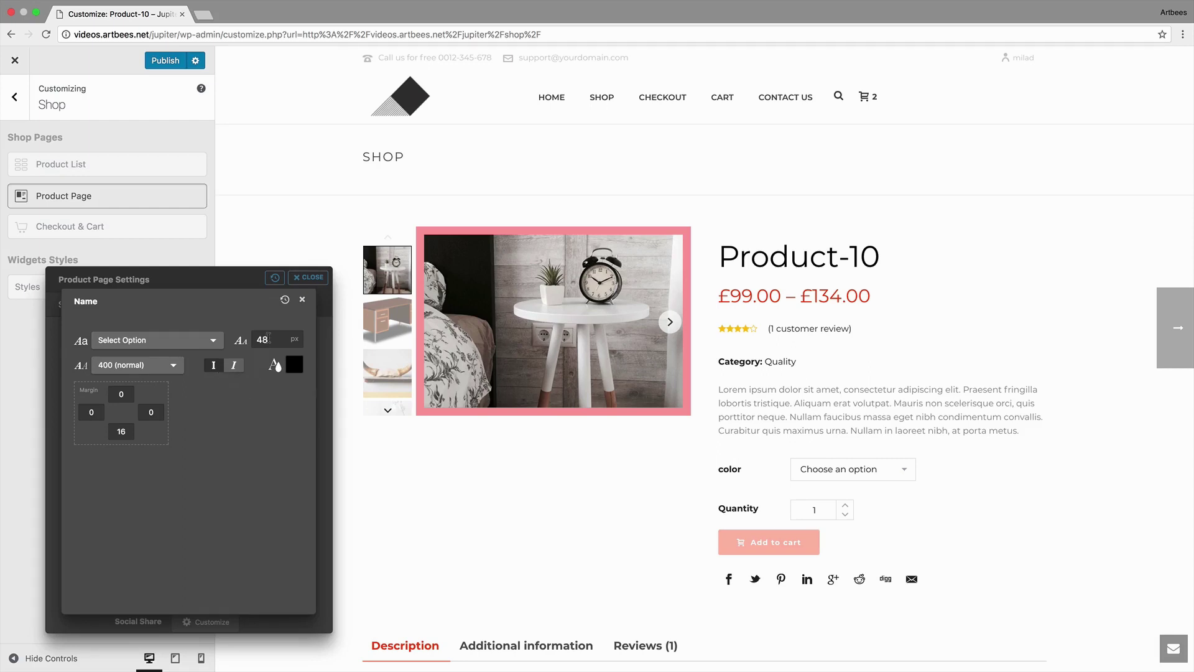
{"action": "scroll", "coordinate": [269, 339], "scroll_direction": "up", "scroll_amount": 15}
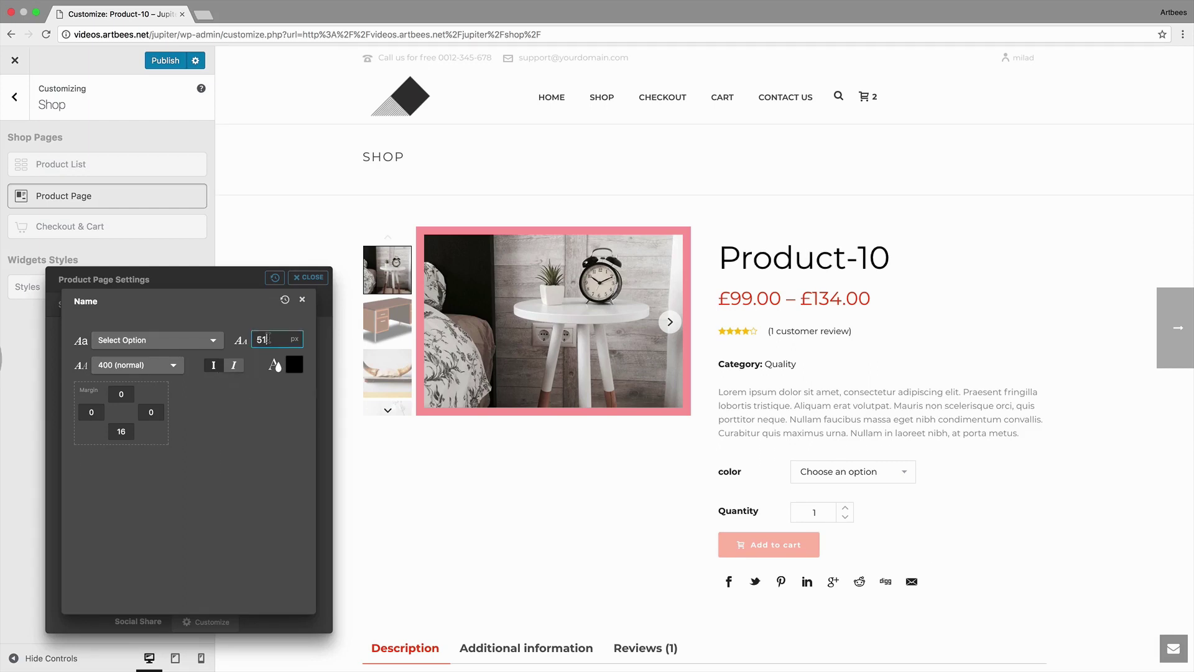
{"action": "left_click", "coordinate": [294, 364]}
{"action": "left_click", "coordinate": [278, 435]}
{"action": "left_click", "coordinate": [239, 316]}
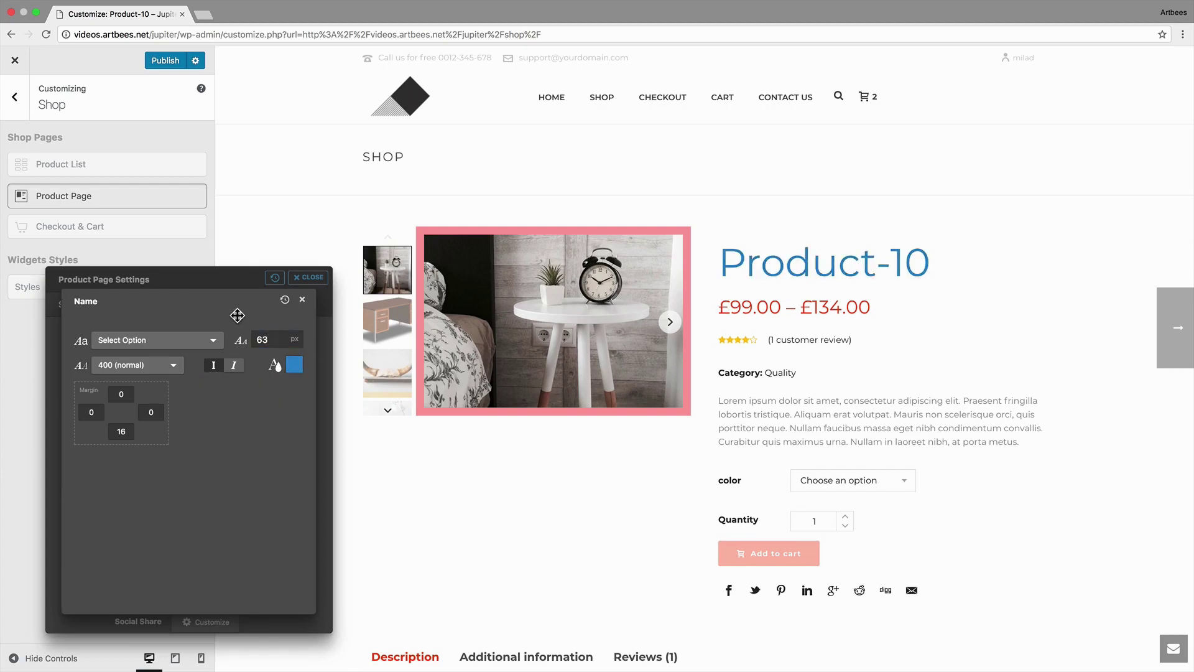
{"action": "left_click", "coordinate": [302, 299]}
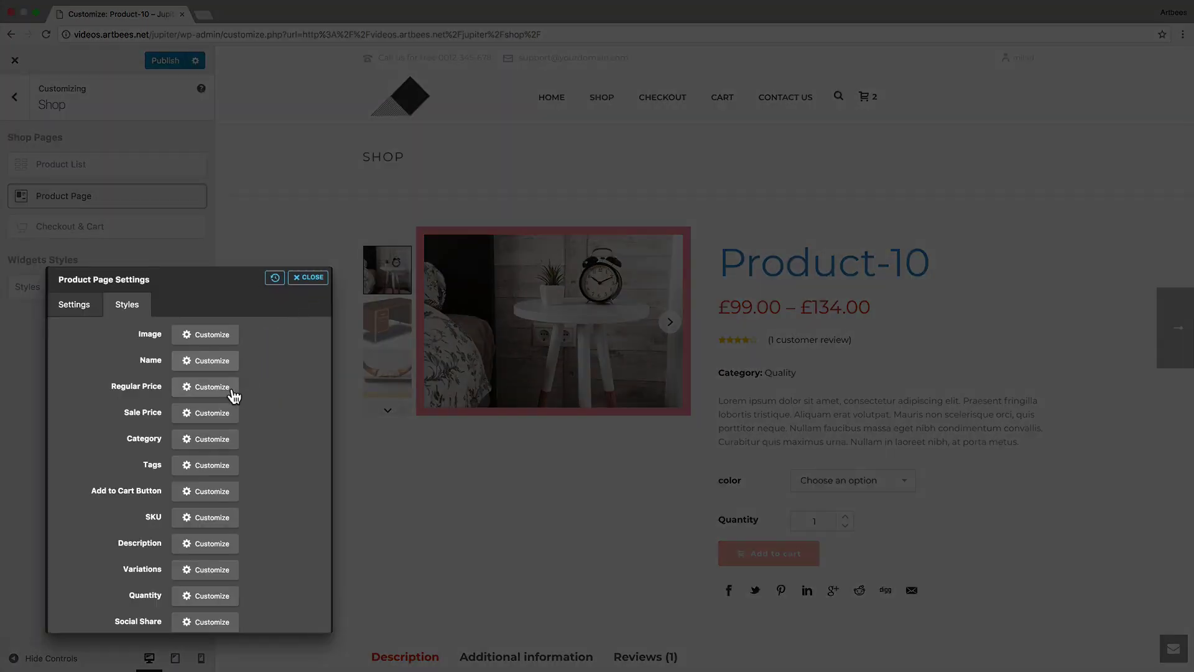
Review the style options for the regular price, sale price, category and tags
{"action": "left_click", "coordinate": [211, 387]}
{"action": "left_click", "coordinate": [303, 301]}
{"action": "left_click", "coordinate": [214, 414]}
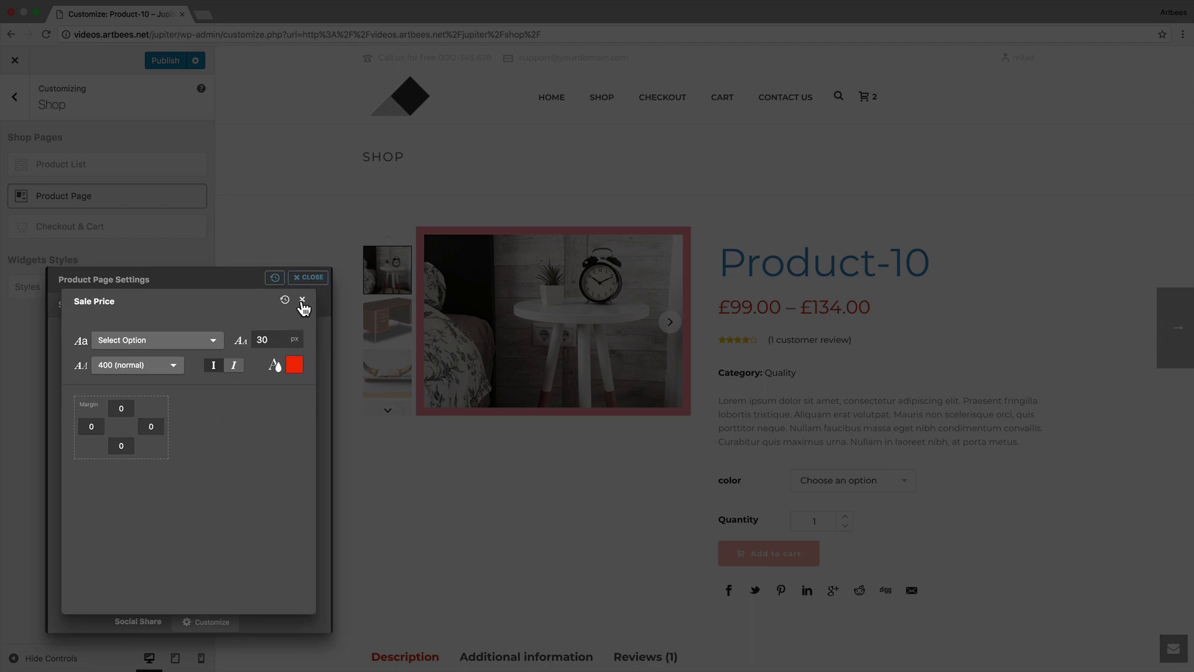
{"action": "left_click", "coordinate": [302, 301]}
{"action": "left_click", "coordinate": [214, 440]}
{"action": "left_click", "coordinate": [302, 301]}
{"action": "left_click", "coordinate": [215, 467]}
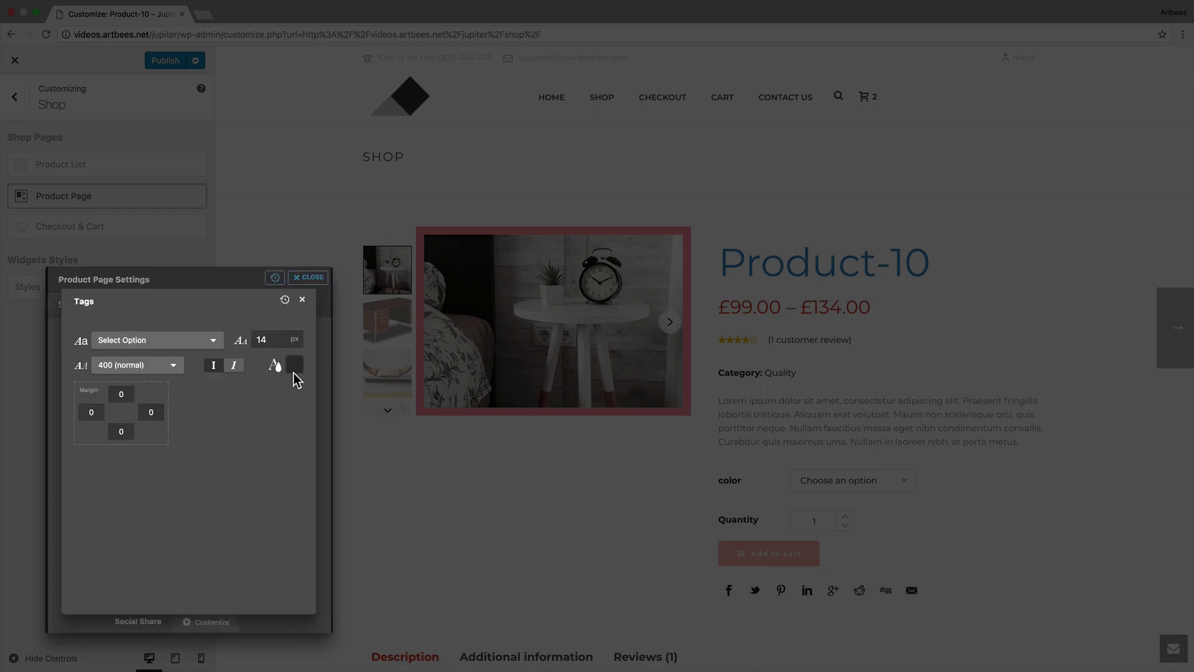
{"action": "left_click", "coordinate": [302, 299]}
Preview the Add to Cart button without its icon and at full width, restoring both, and set its corner radius to 28 px
{"action": "scroll", "coordinate": [282, 388], "scroll_direction": "down", "scroll_amount": 2}
{"action": "left_click", "coordinate": [214, 412]}
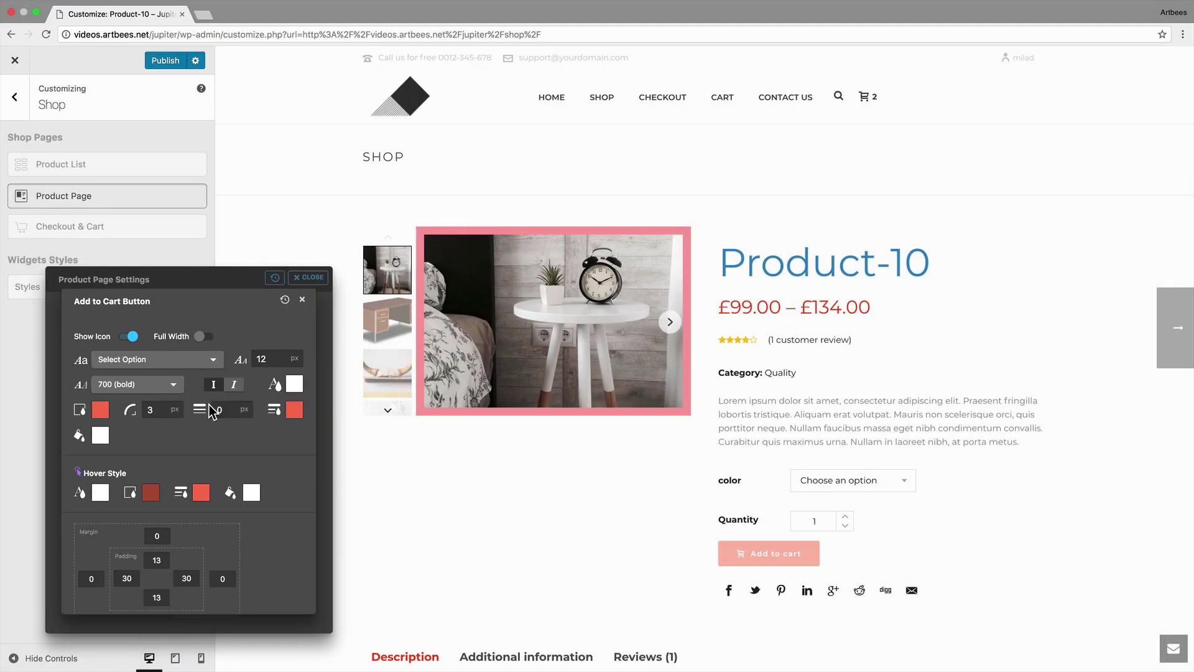
{"action": "left_click", "coordinate": [131, 337]}
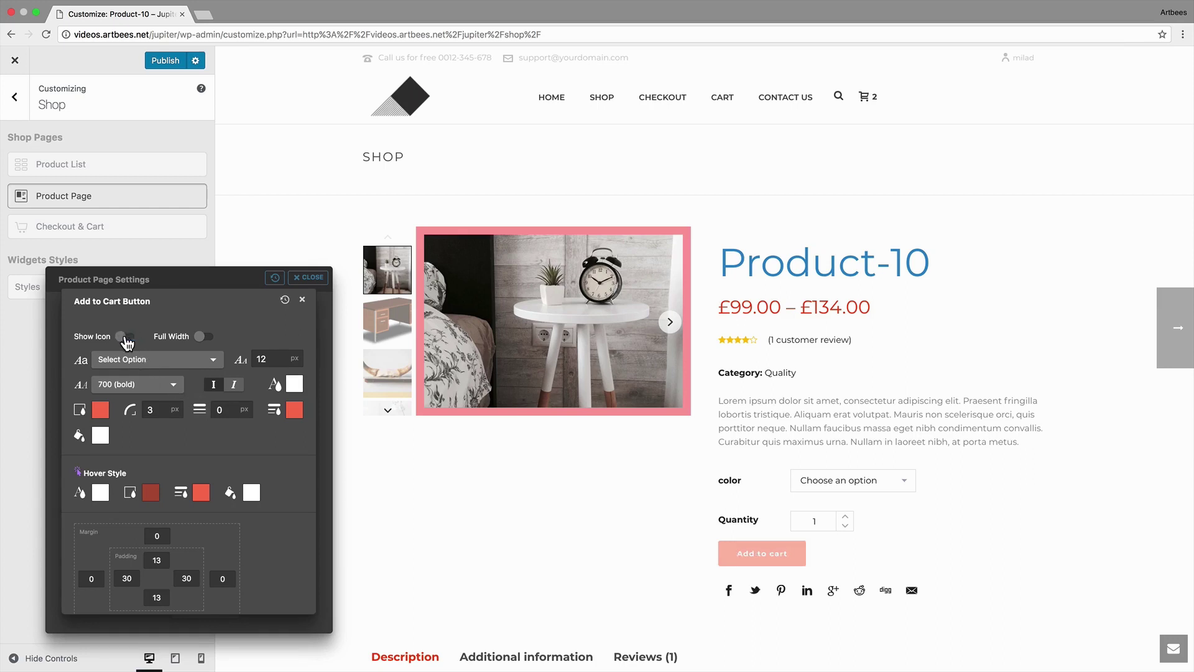
{"action": "left_click", "coordinate": [131, 339]}
{"action": "left_click", "coordinate": [204, 338]}
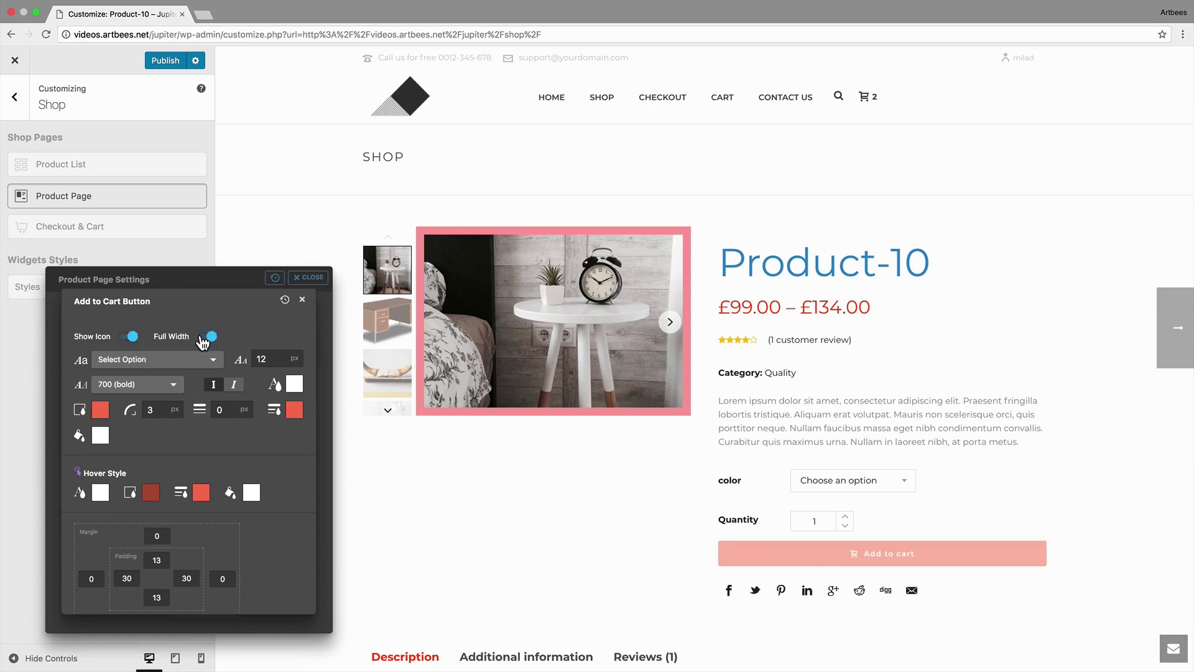
{"action": "left_click", "coordinate": [204, 339]}
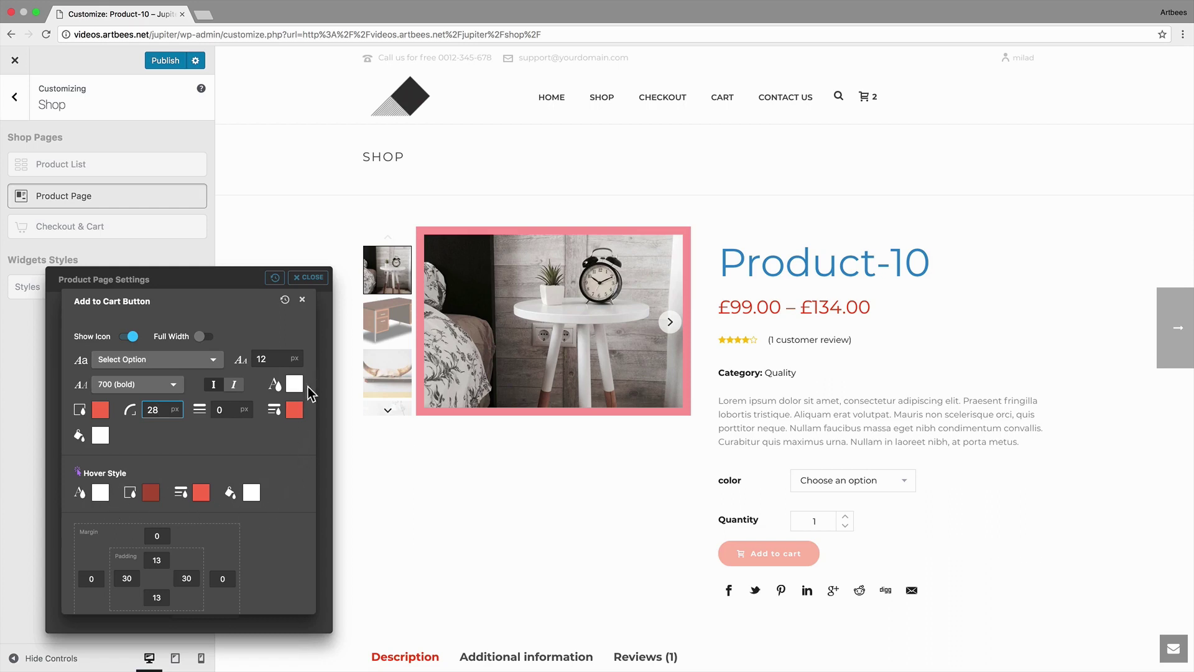
{"action": "left_click", "coordinate": [303, 300]}
Review the style options for the SKU, description, variations and quantity
{"action": "left_click", "coordinate": [211, 347]}
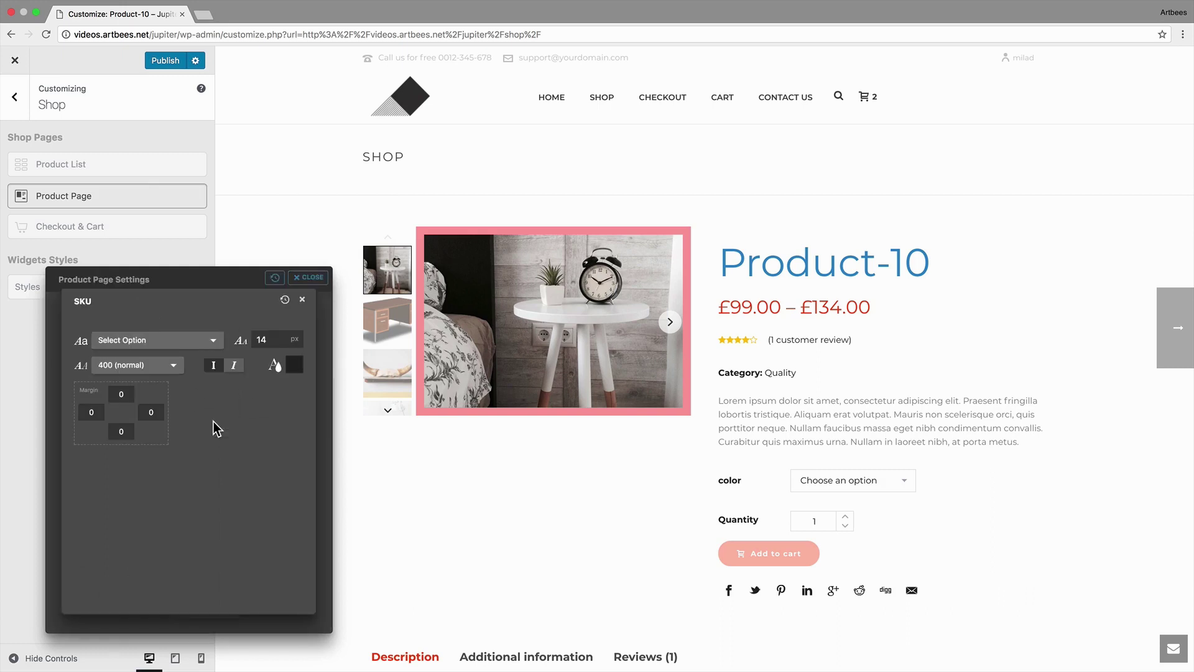
{"action": "left_click", "coordinate": [302, 300]}
{"action": "left_click", "coordinate": [212, 453]}
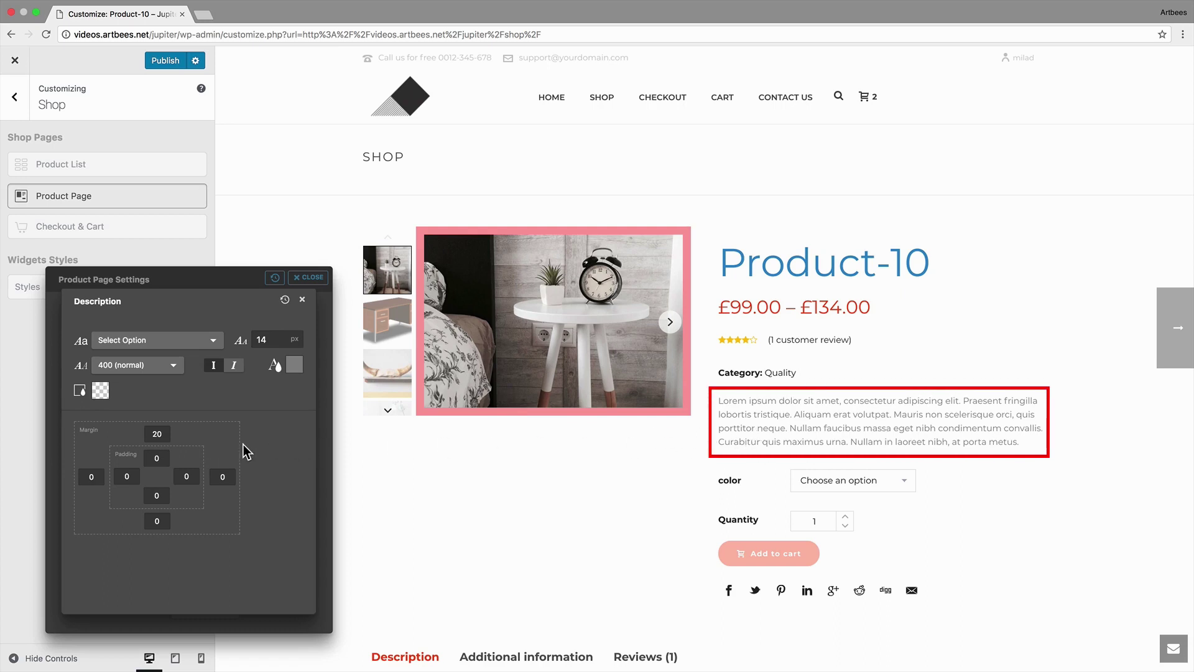
{"action": "left_click", "coordinate": [302, 300]}
{"action": "left_click", "coordinate": [233, 471]}
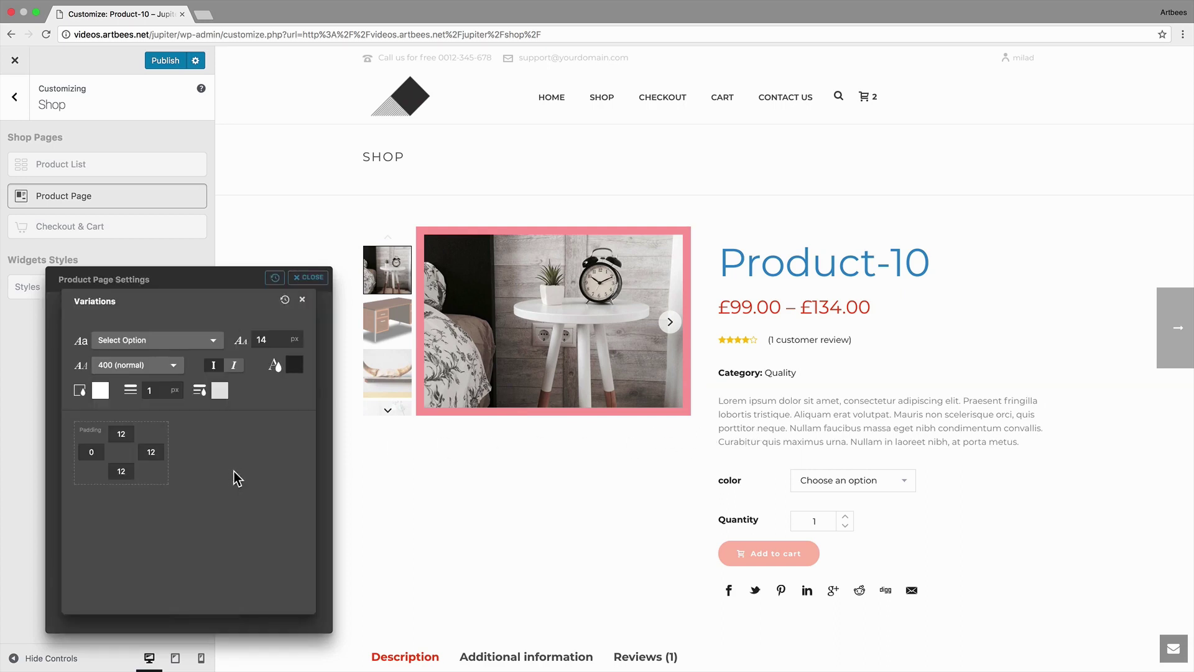
{"action": "left_click", "coordinate": [302, 299]}
{"action": "left_click", "coordinate": [227, 499]}
{"action": "left_click", "coordinate": [302, 299]}
Remove Pinterest and LinkedIn from the social share networks and set the icon colour to #0c5181
{"action": "left_click", "coordinate": [208, 529]}
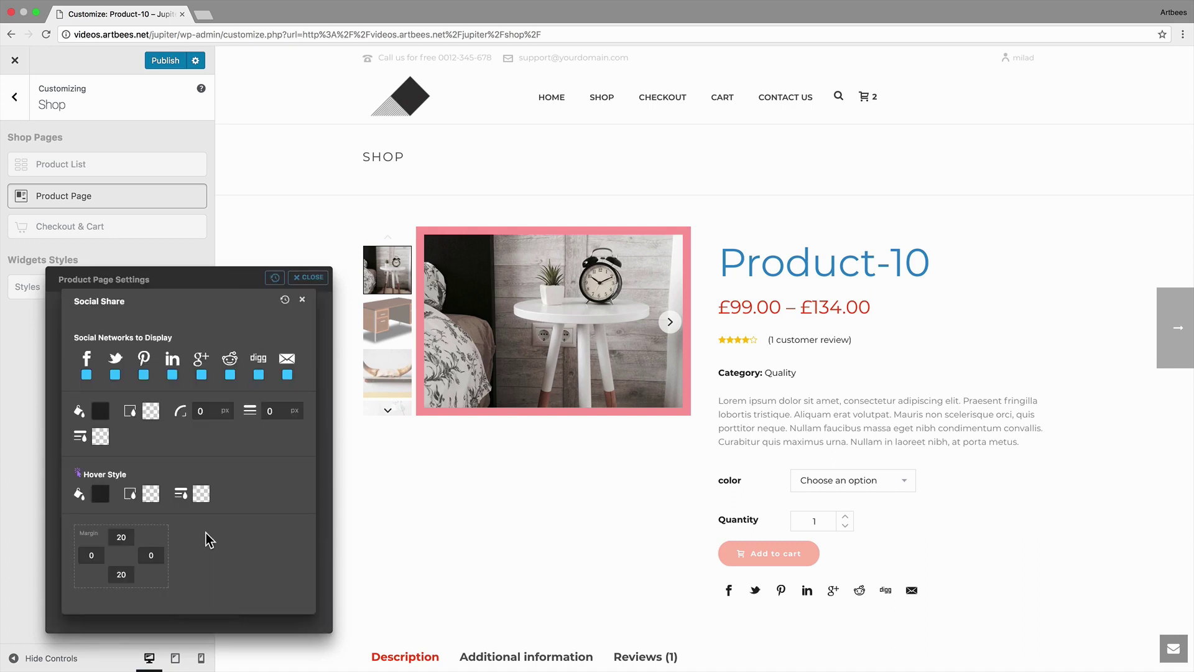
{"action": "left_click", "coordinate": [144, 375]}
{"action": "left_click", "coordinate": [172, 374]}
{"action": "left_click", "coordinate": [100, 410]}
{"action": "left_click", "coordinate": [199, 492]}
{"action": "left_click", "coordinate": [174, 472]}
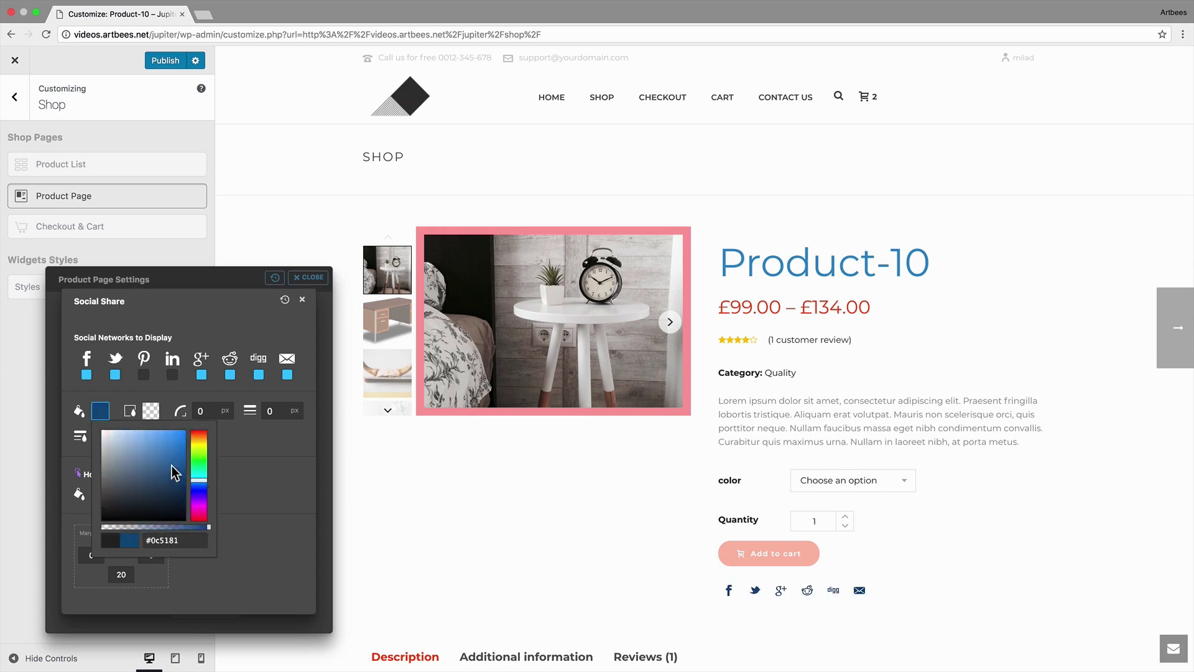
Give the social share icons a pink background with a 68 px corner radius
{"action": "left_click", "coordinate": [151, 410]}
{"action": "left_click", "coordinate": [193, 438]}
{"action": "left_click", "coordinate": [217, 428]}
{"action": "double_click", "coordinate": [205, 410]}
{"action": "type", "text": "68"}
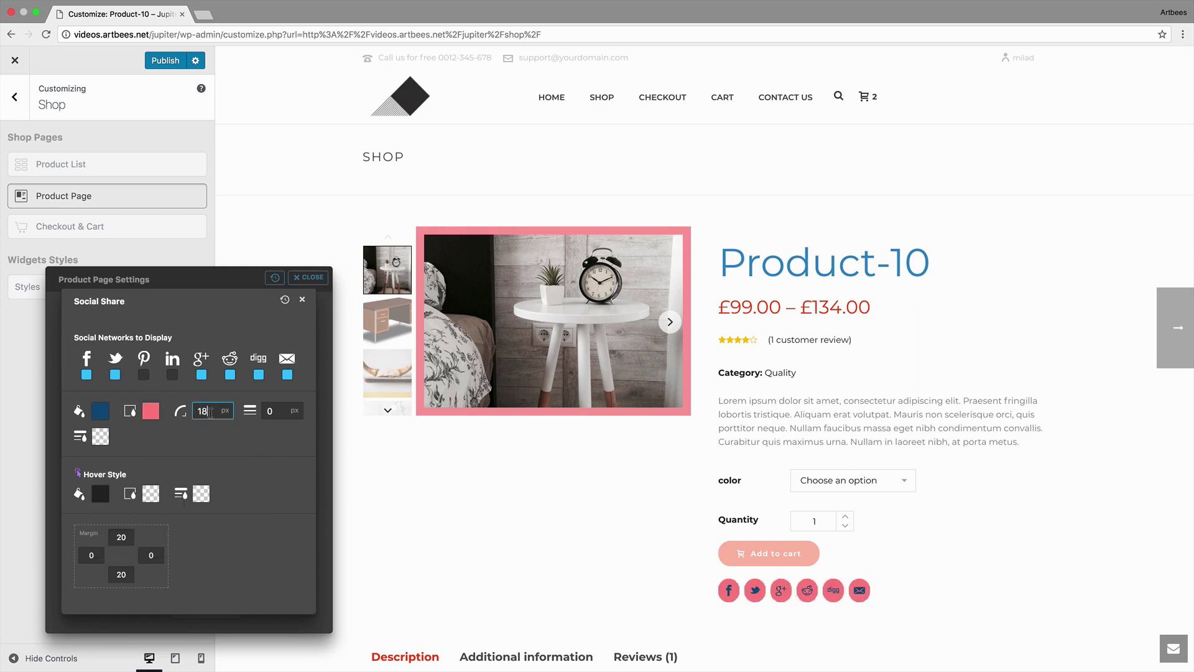
Add a 9 px light green border to the social share icons and close the Social Share settings
{"action": "left_click", "coordinate": [280, 410]}
{"action": "key", "text": "BackSpace"}
{"action": "type", "text": "9"}
{"action": "left_click", "coordinate": [100, 436]}
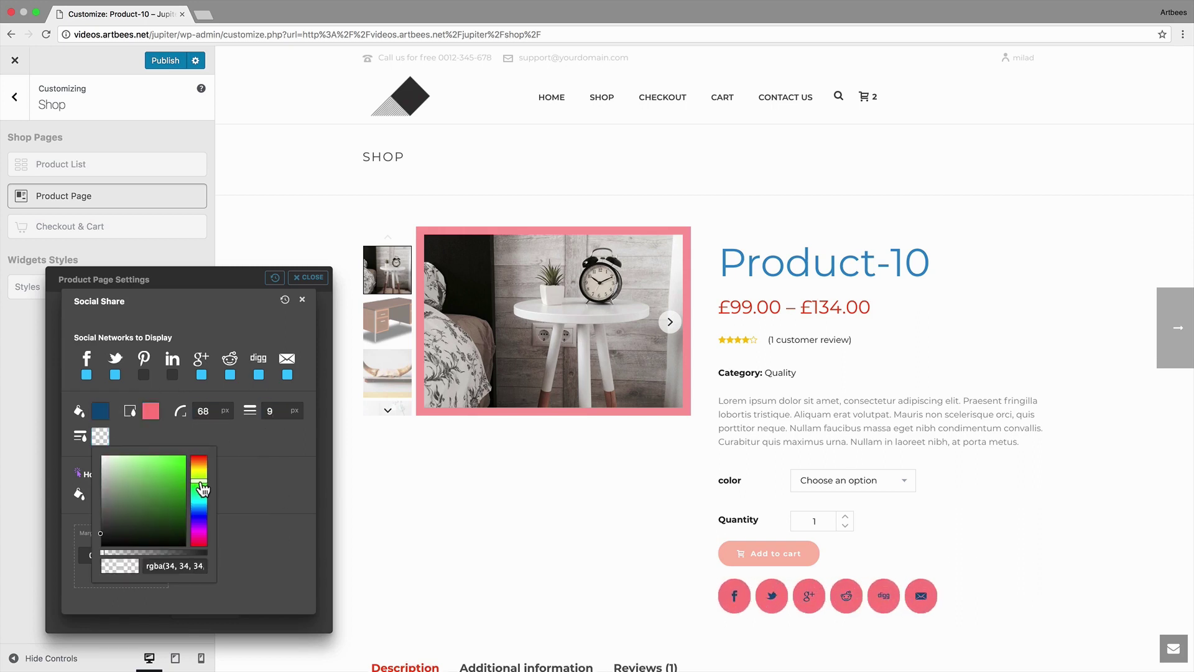
{"action": "left_click", "coordinate": [136, 461]}
{"action": "left_click", "coordinate": [168, 500]}
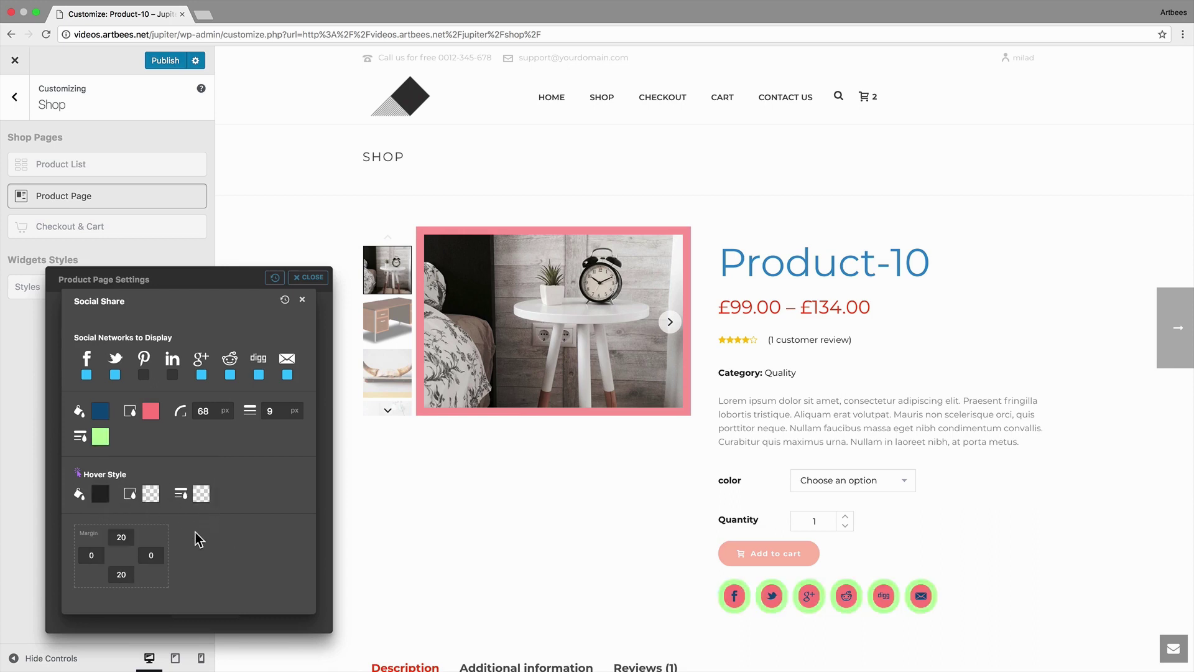
{"action": "left_click", "coordinate": [303, 299]}
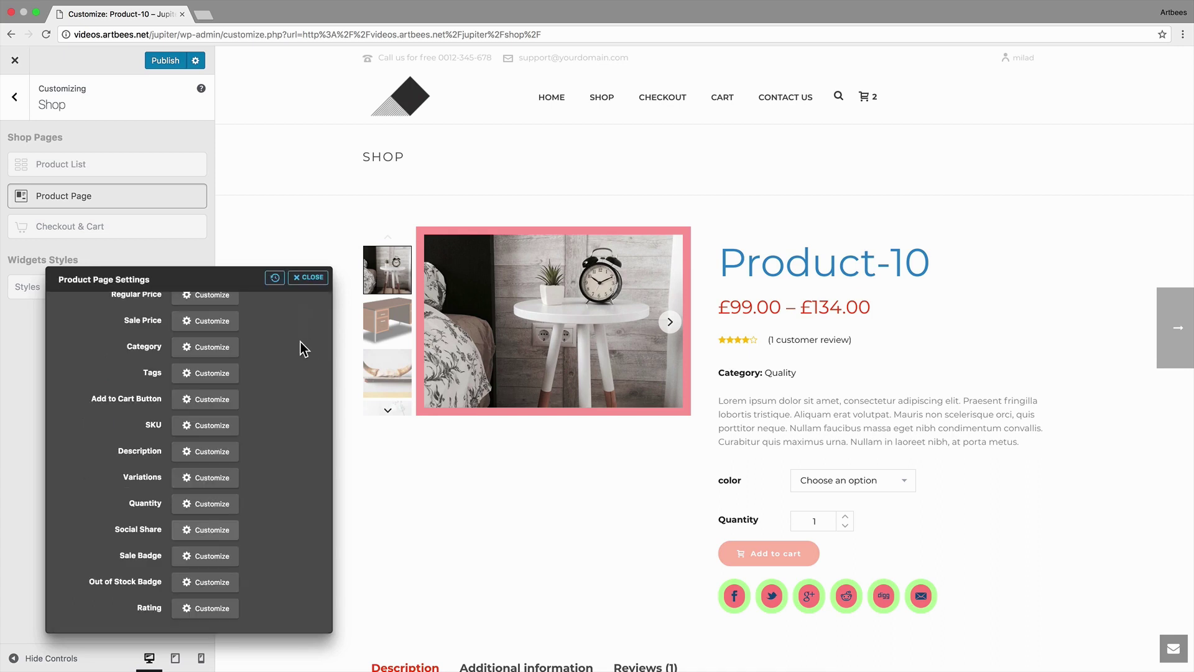
Review the Sale Badge and Out of Stock Badge styles, previewing the badges with the product's Blue and Green colour variations
{"action": "left_click", "coordinate": [219, 556]}
{"action": "left_click", "coordinate": [302, 300]}
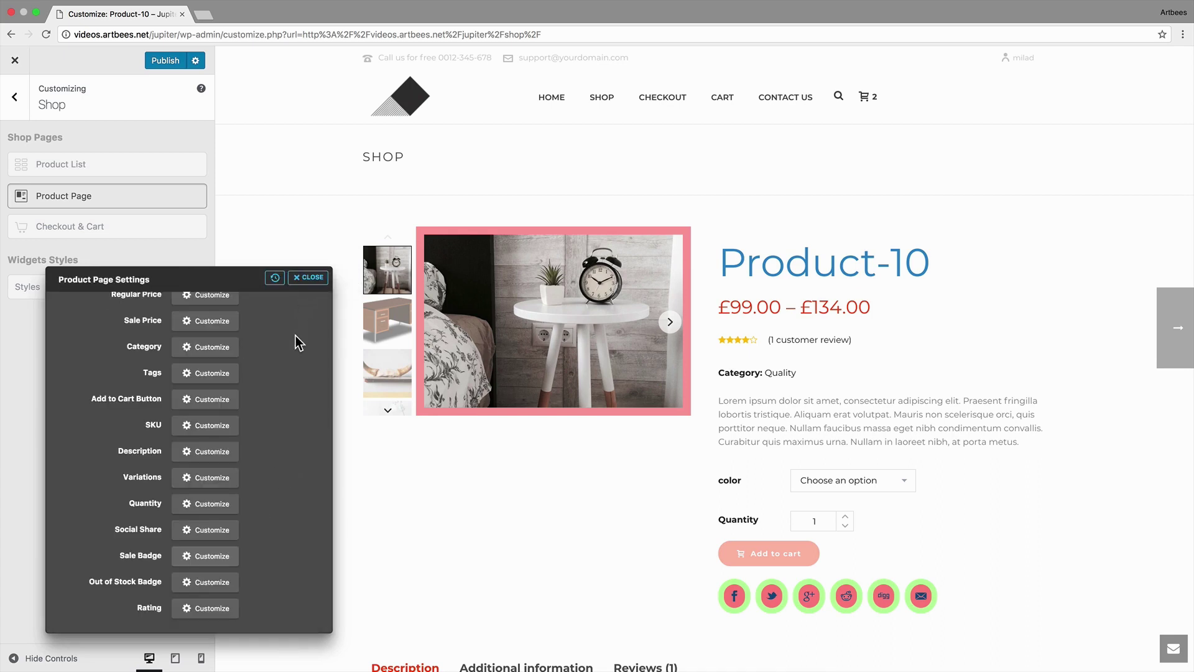
{"action": "left_click", "coordinate": [204, 582]}
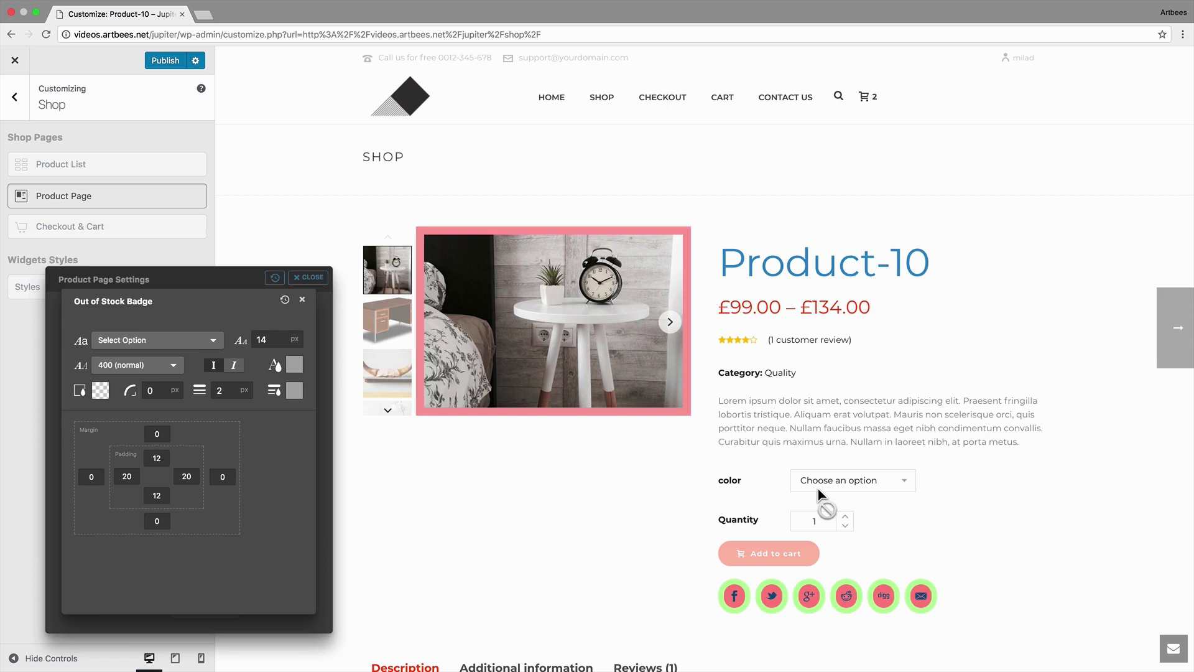
{"action": "left_click", "coordinate": [875, 481]}
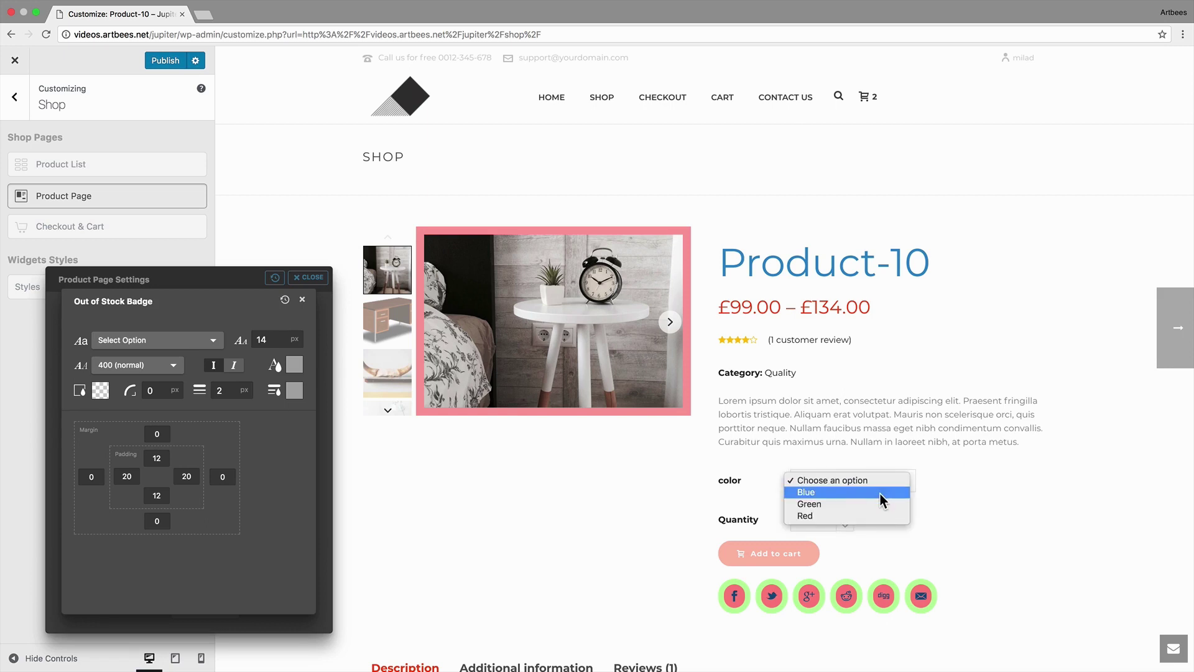
{"action": "left_click", "coordinate": [879, 493]}
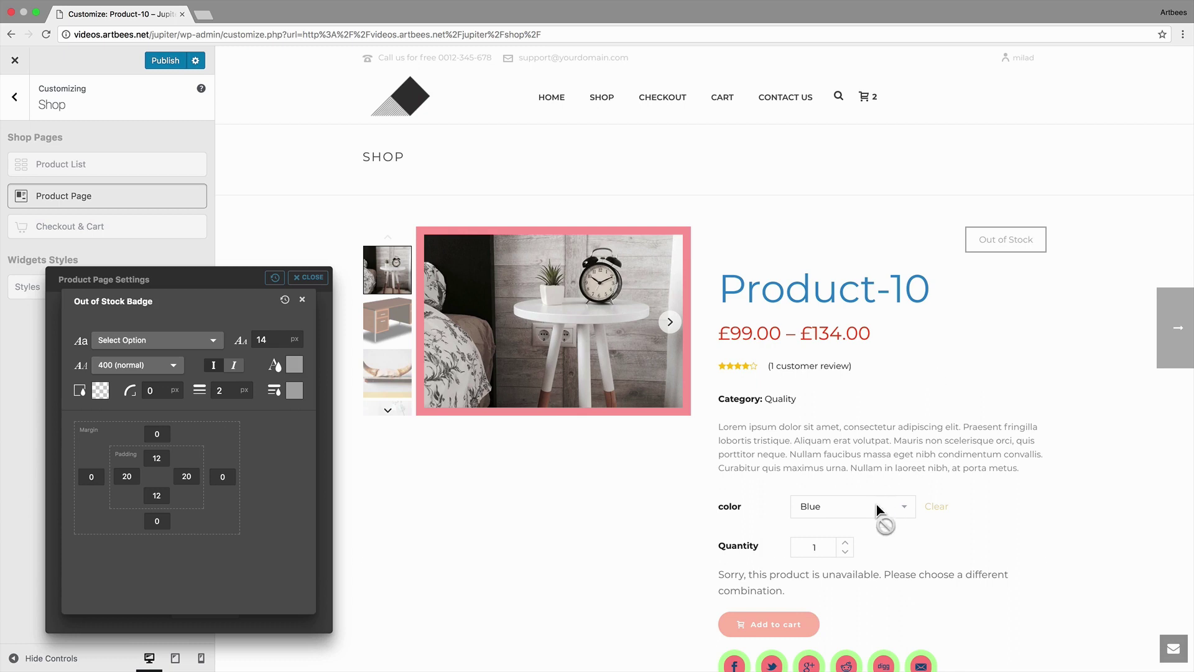
{"action": "left_click", "coordinate": [877, 505]}
{"action": "left_click", "coordinate": [876, 518]}
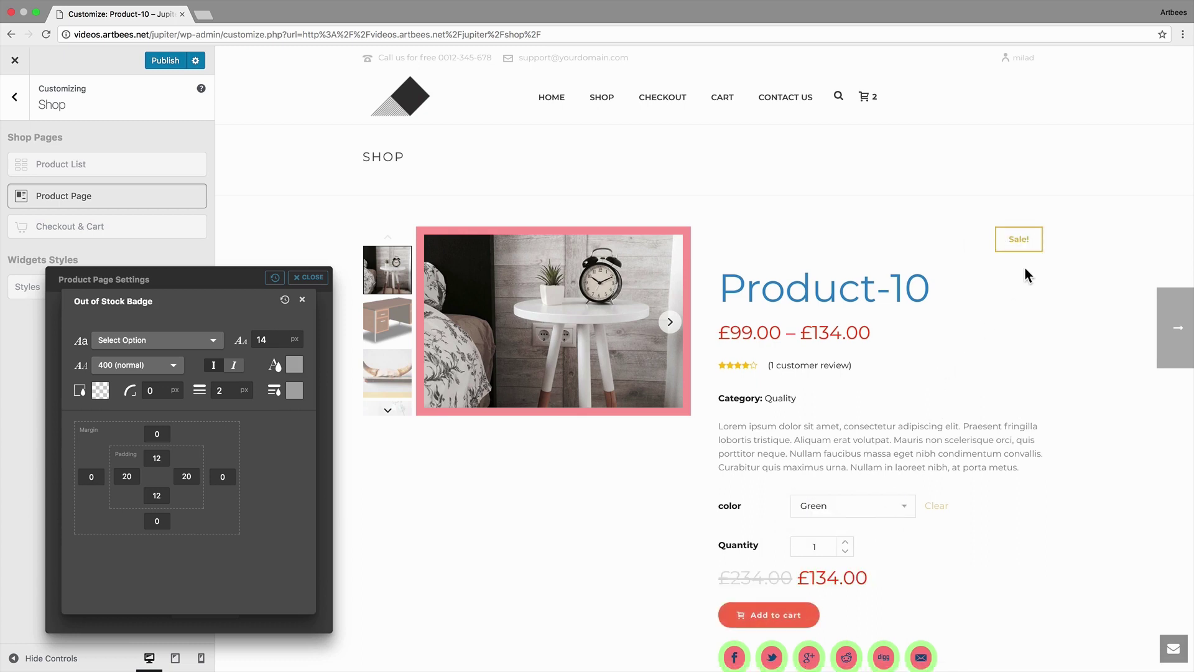
{"action": "left_click", "coordinate": [302, 299]}
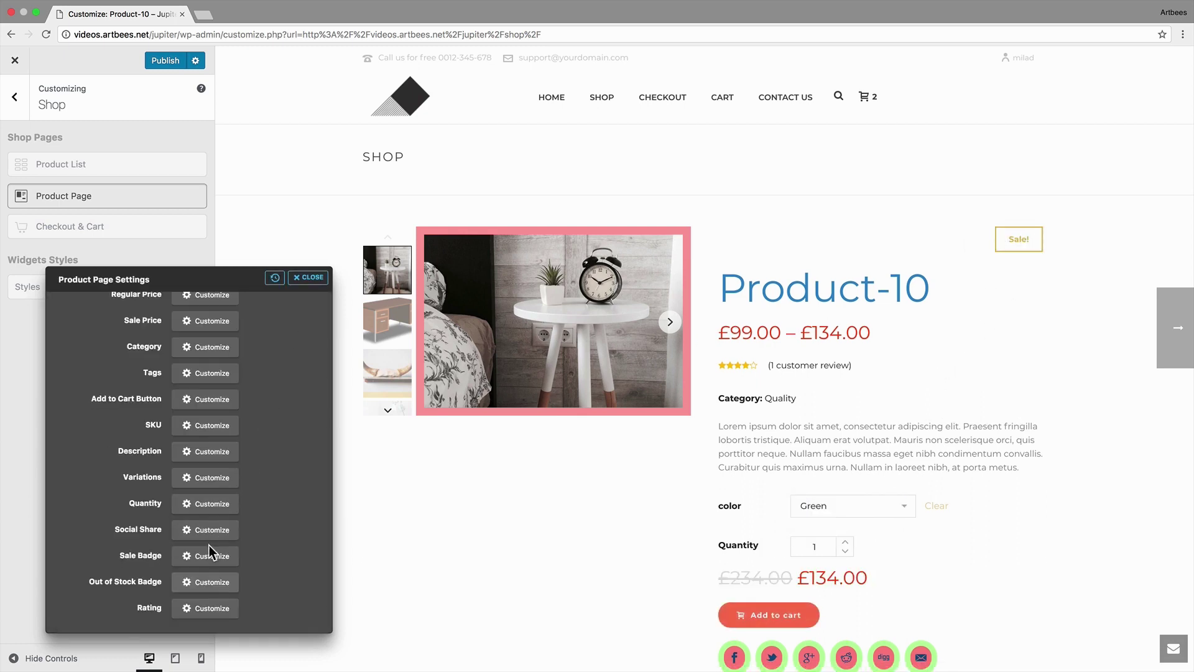
Set the rating's star size and its text size to 26 px, and close the Rating settings
{"action": "left_click", "coordinate": [208, 608]}
{"action": "type", "text": "26"}
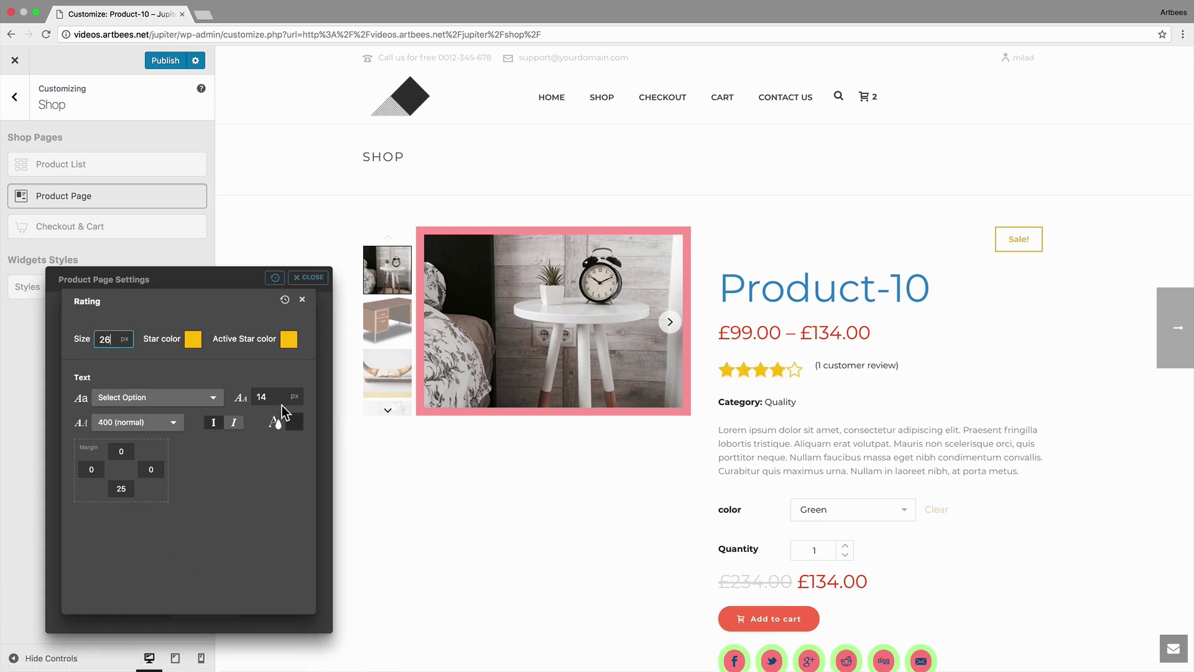
{"action": "double_click", "coordinate": [277, 401]}
{"action": "type", "text": "26"}
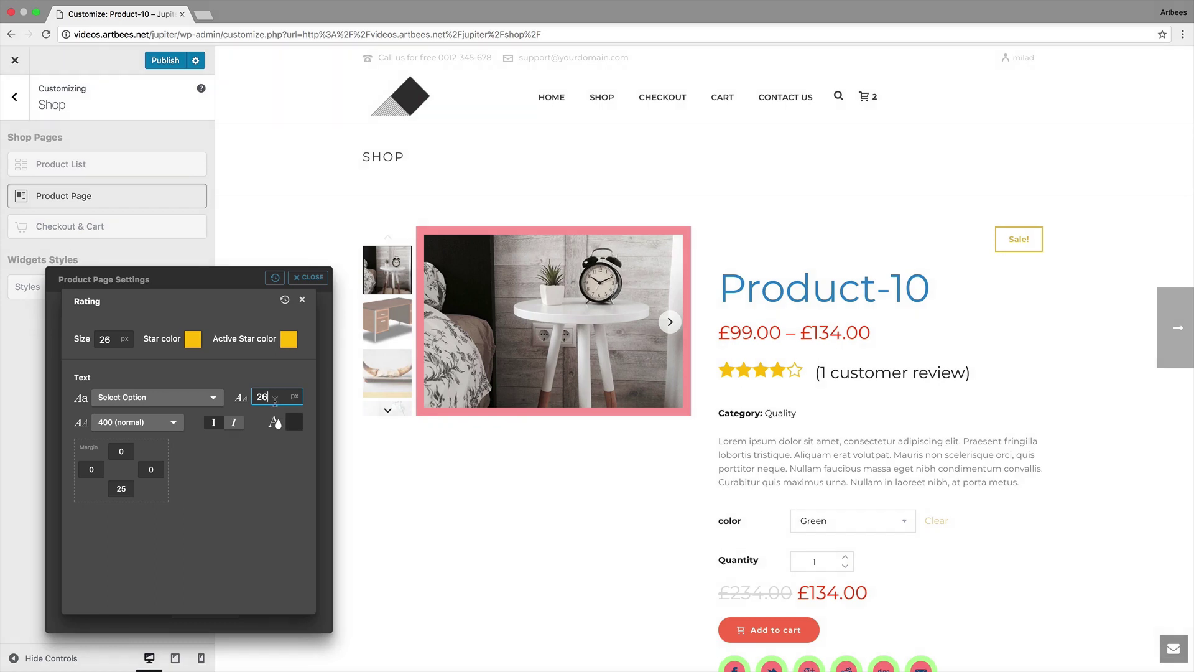
{"action": "left_click", "coordinate": [302, 300]}
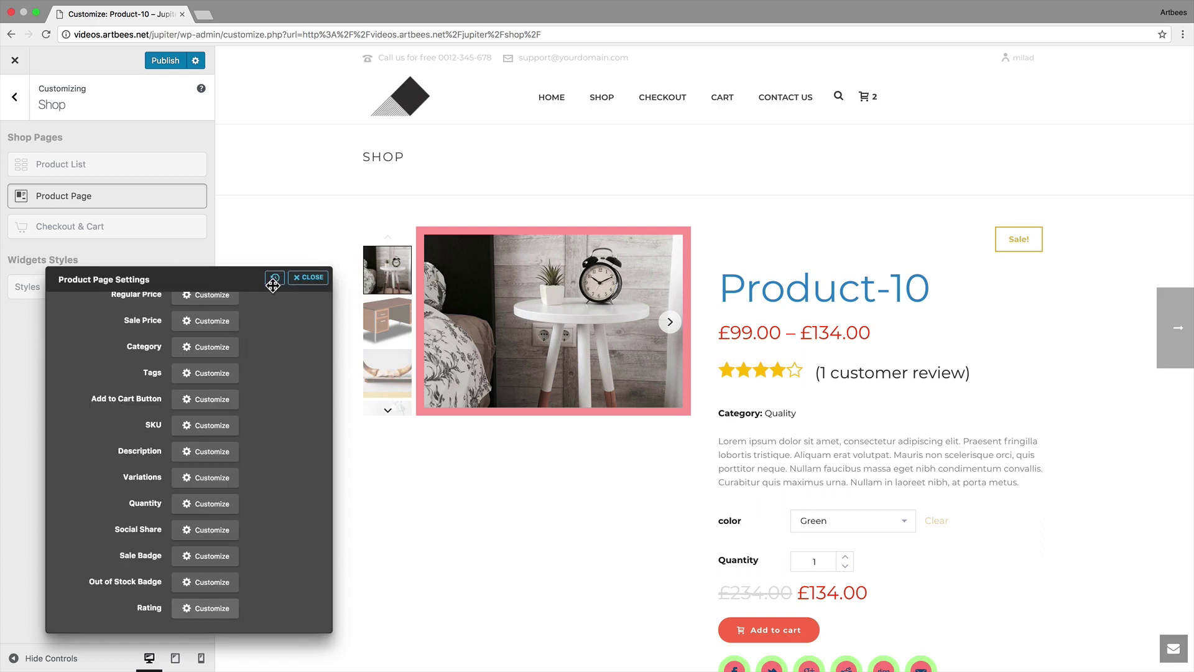